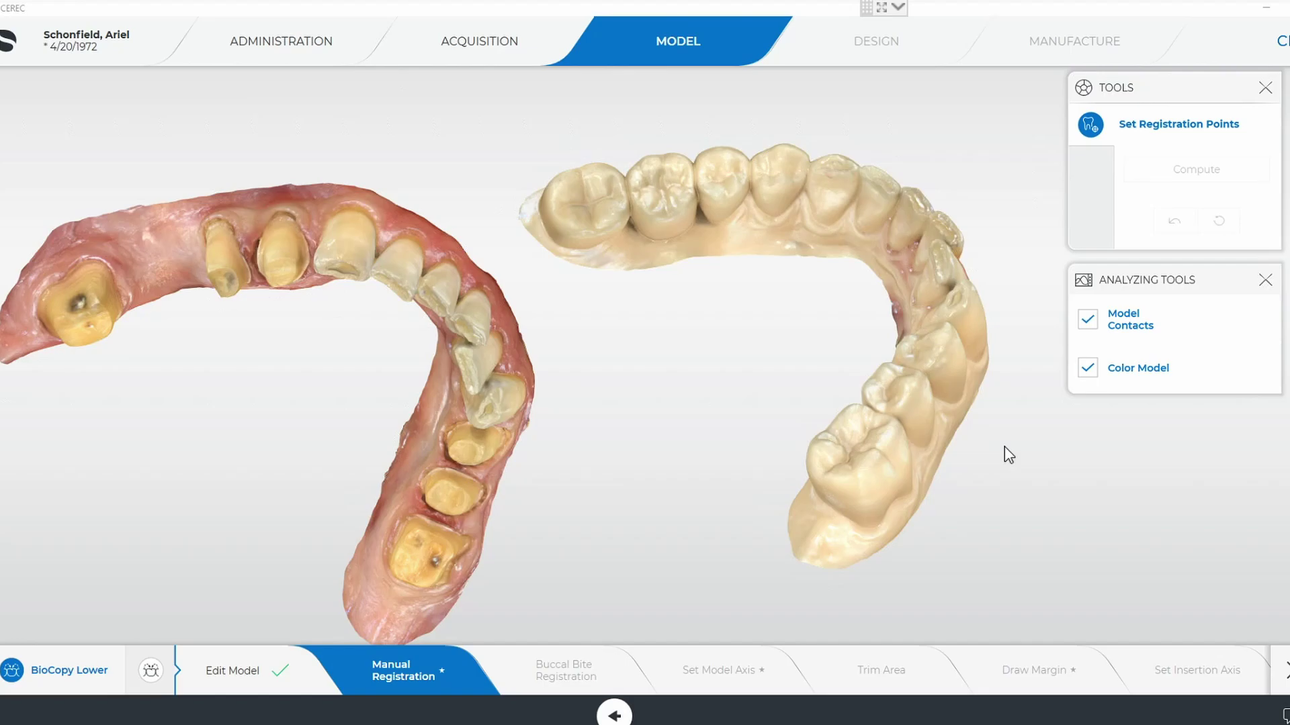
# - Return to Acquisition, dismiss the protected catalog note, and rotate the BioCopy Upper scan
pyautogui.click(524, 56)
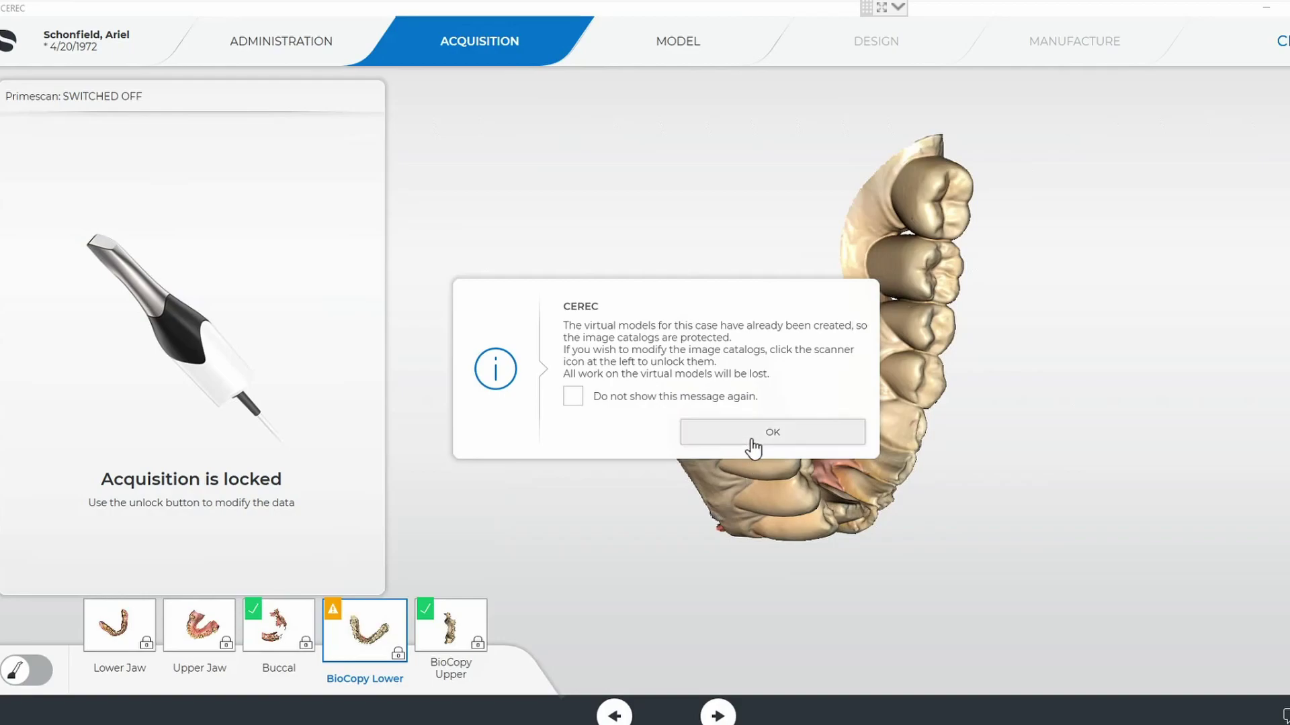
pyautogui.click(753, 440)
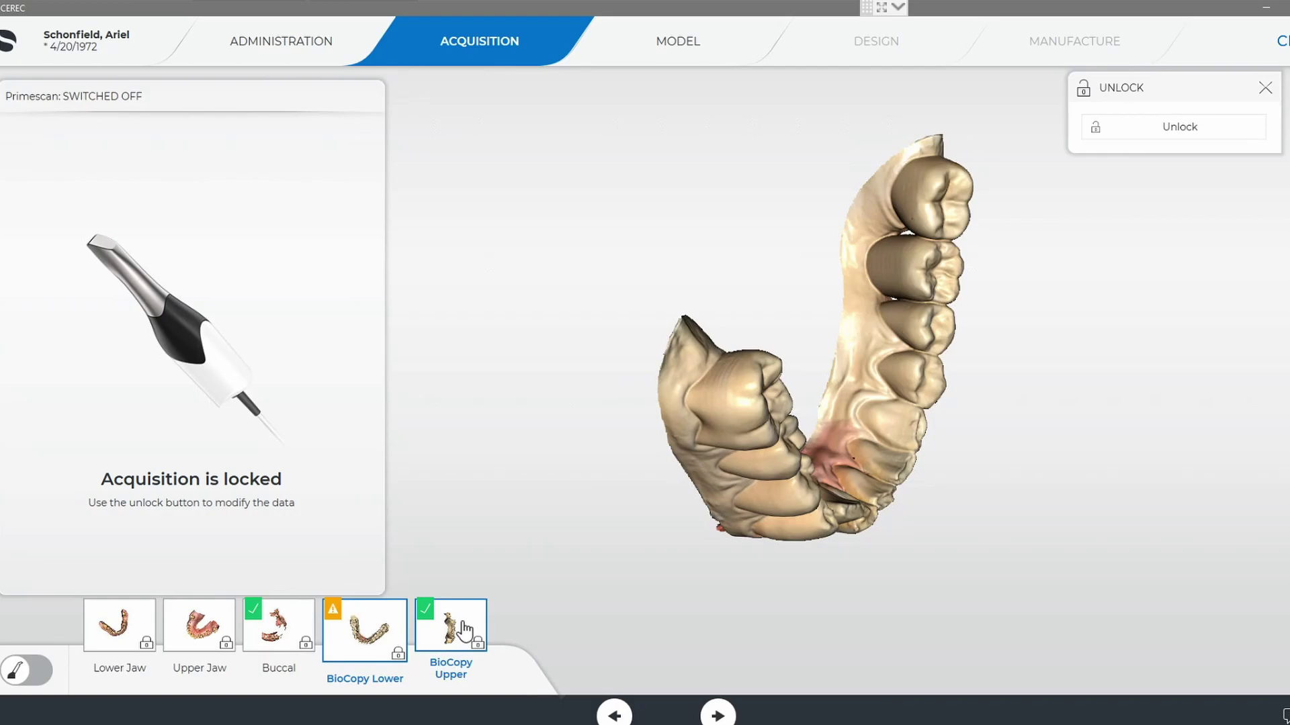
pyautogui.click(442, 626)
pyautogui.moveTo(929, 474); pyautogui.dragTo(815, 376)
pyautogui.moveTo(754, 450); pyautogui.dragTo(881, 337)
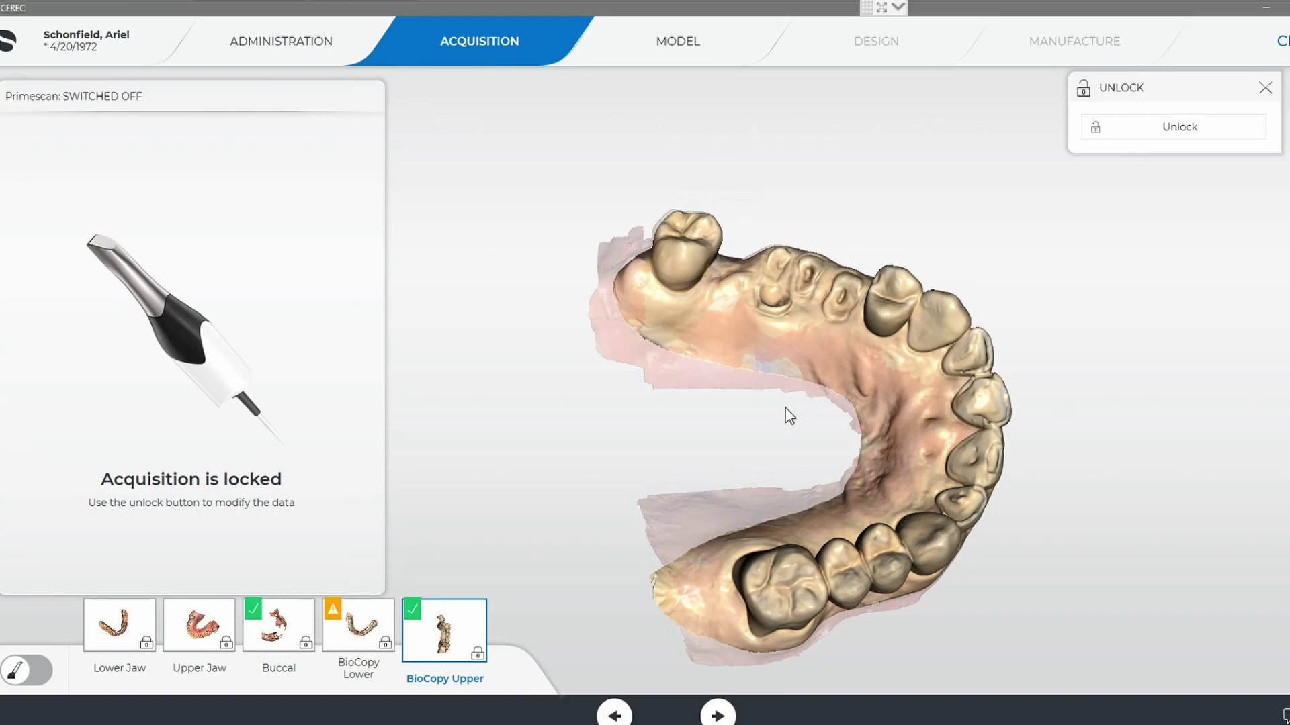
pyautogui.moveTo(783, 411); pyautogui.dragTo(734, 452)
# - Rotate the BioCopy Lower scan, then go to Model, accepting the unfinished registration
pyautogui.click(368, 642)
pyautogui.moveTo(917, 420); pyautogui.dragTo(877, 425)
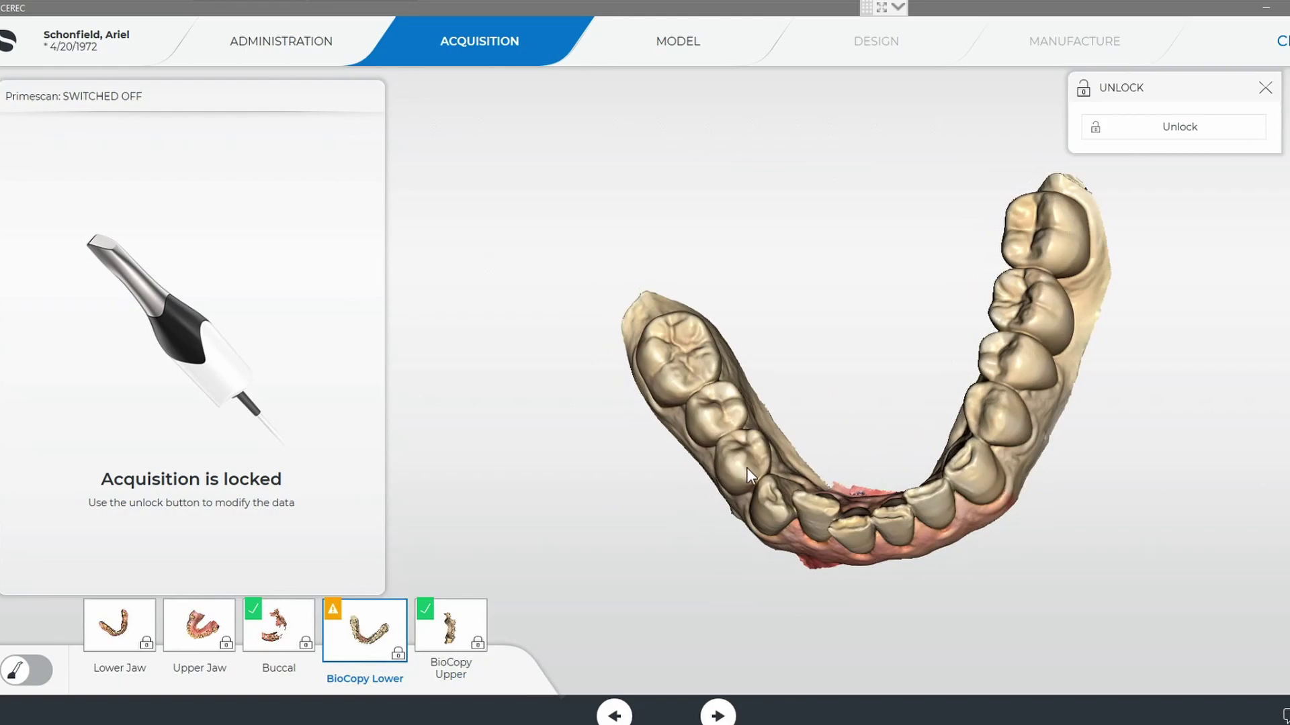
pyautogui.moveTo(777, 354); pyautogui.dragTo(743, 467)
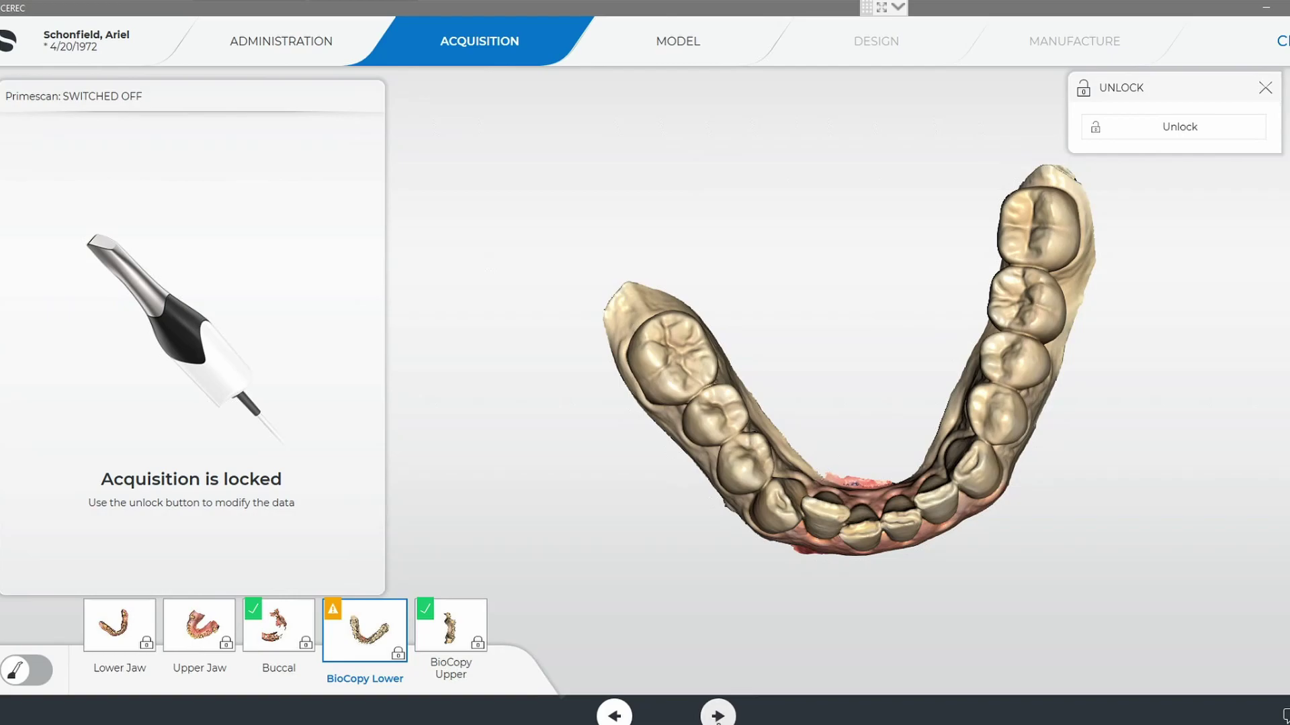
pyautogui.click(717, 714)
pyautogui.click(664, 412)
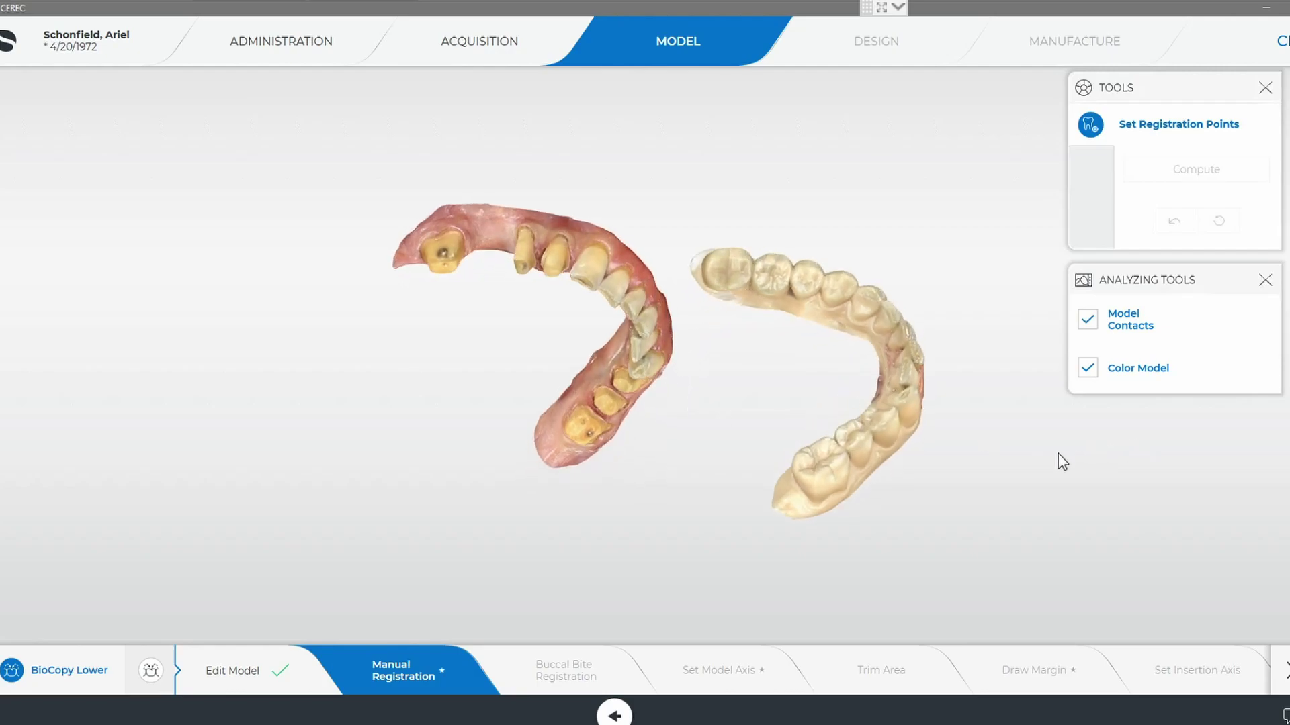
# - Turn off Color Model so both jaws show grey, then rotate and zoom to compare them
pyautogui.click(1087, 371)
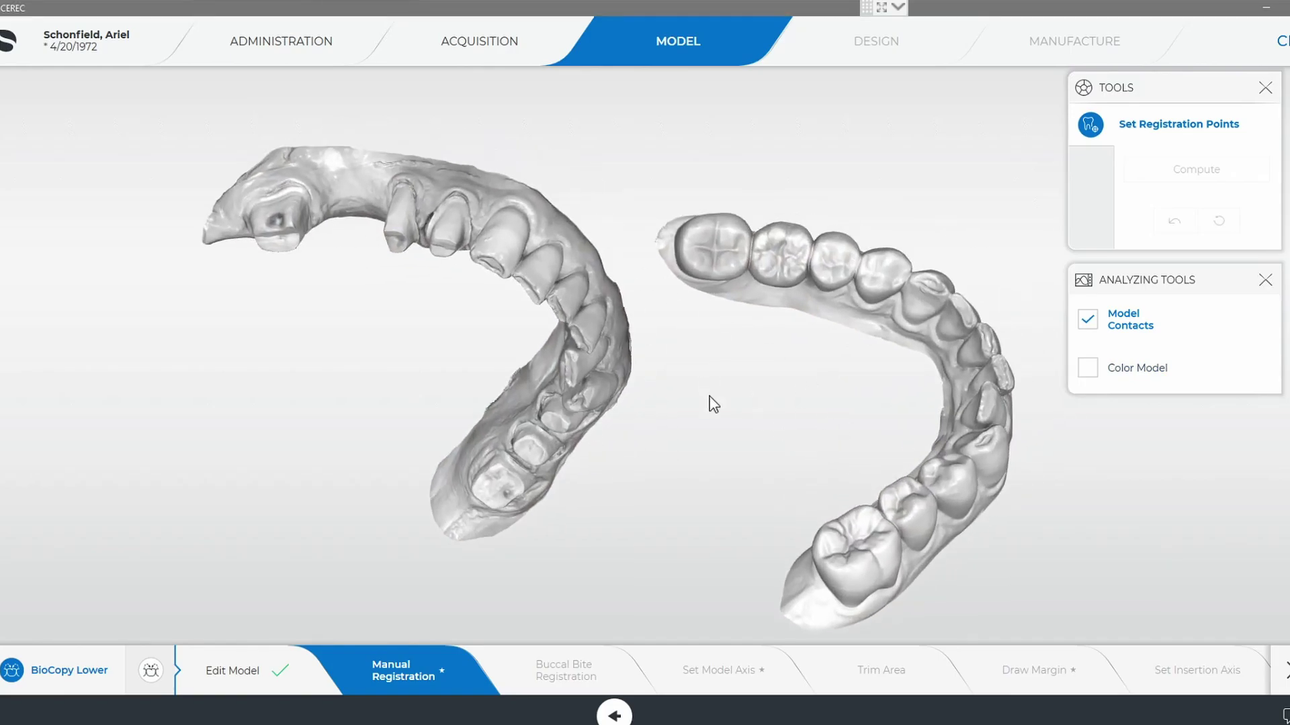
pyautogui.moveTo(625, 328); pyautogui.dragTo(606, 346)
pyautogui.scroll(3, 672, 348)
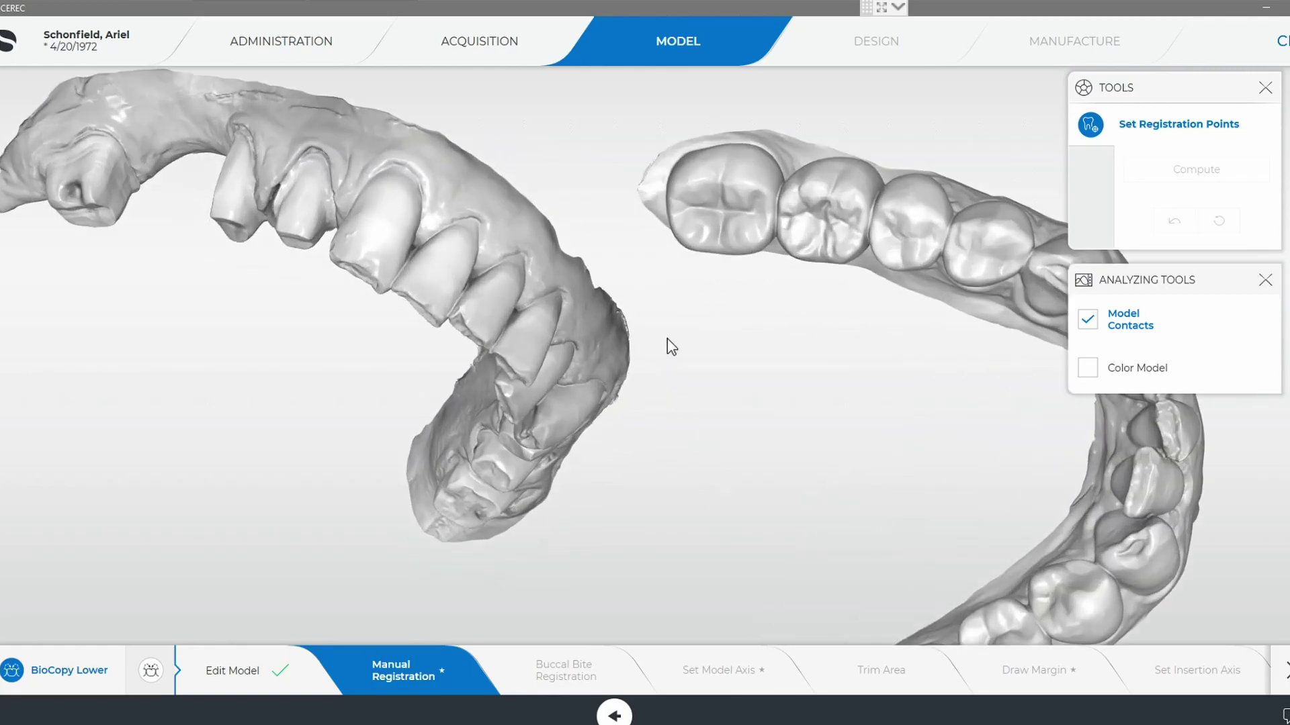
pyautogui.moveTo(703, 381); pyautogui.dragTo(651, 368)
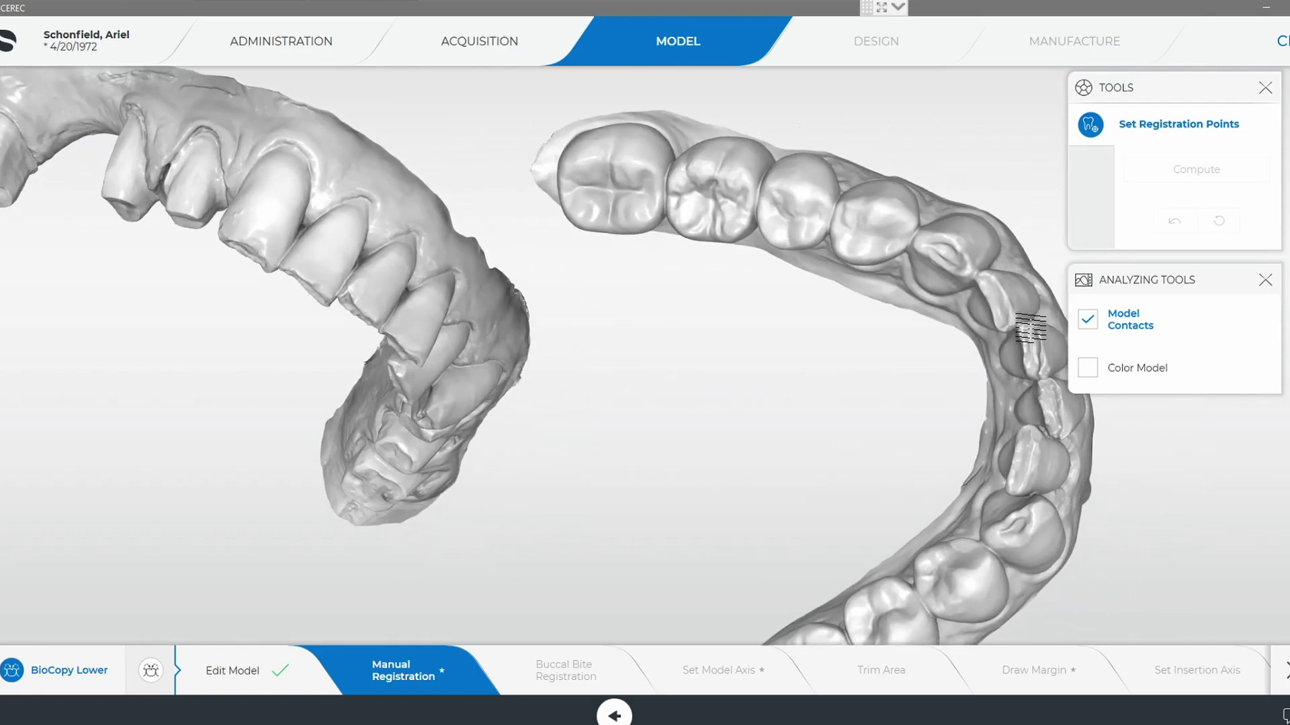
pyautogui.moveTo(446, 230); pyautogui.dragTo(413, 252)
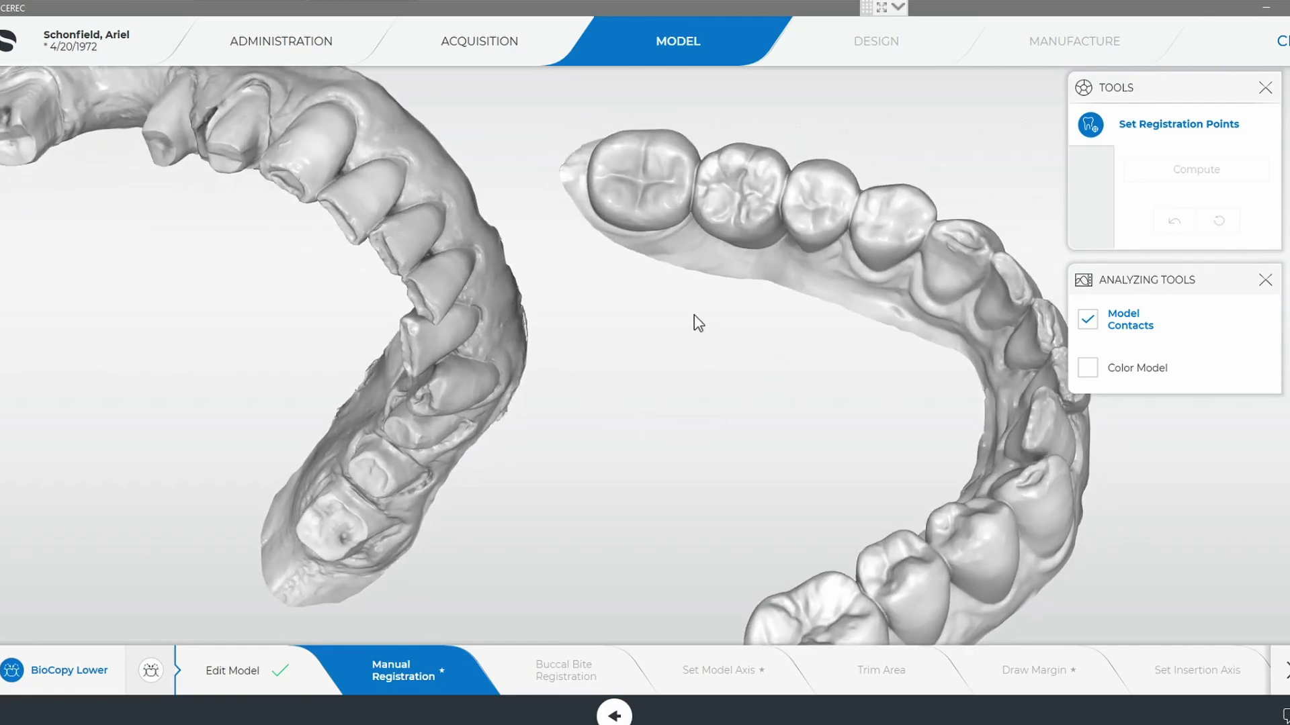
pyautogui.moveTo(539, 304); pyautogui.dragTo(668, 335)
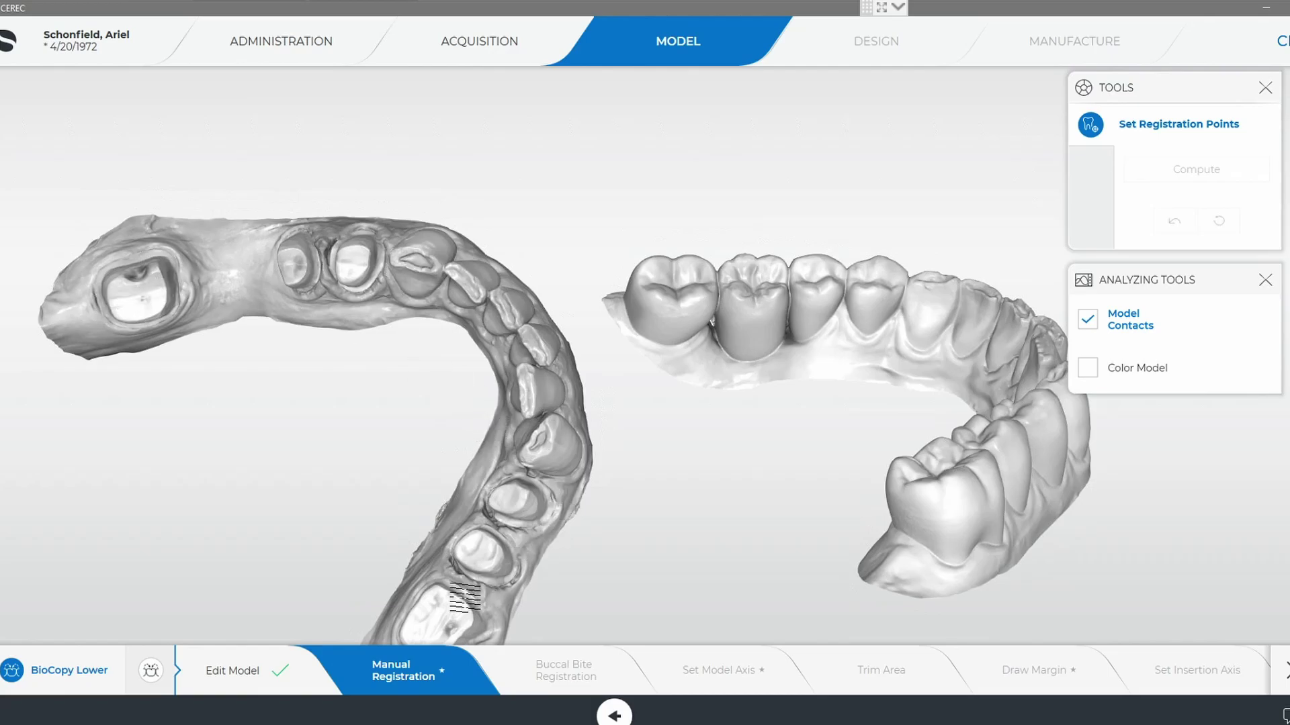
pyautogui.moveTo(551, 413); pyautogui.dragTo(456, 373, button='middle')
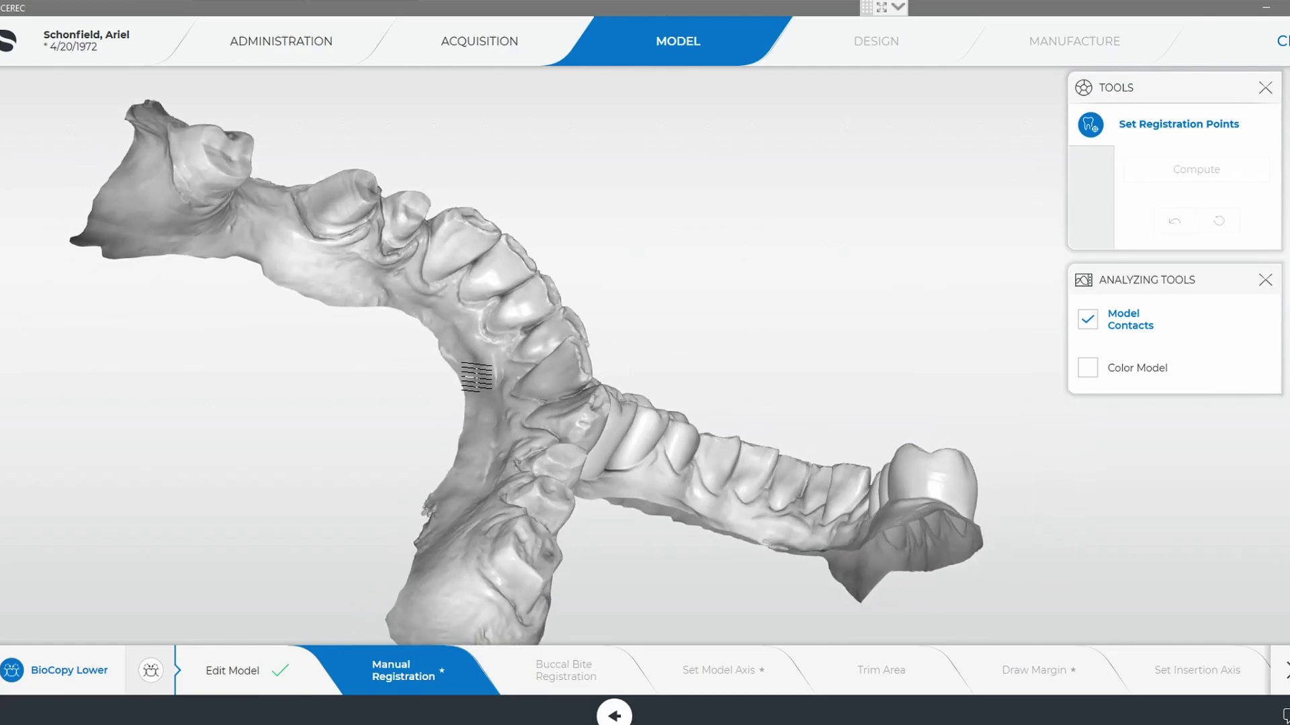
pyautogui.moveTo(610, 331); pyautogui.dragTo(412, 287, button='middle')
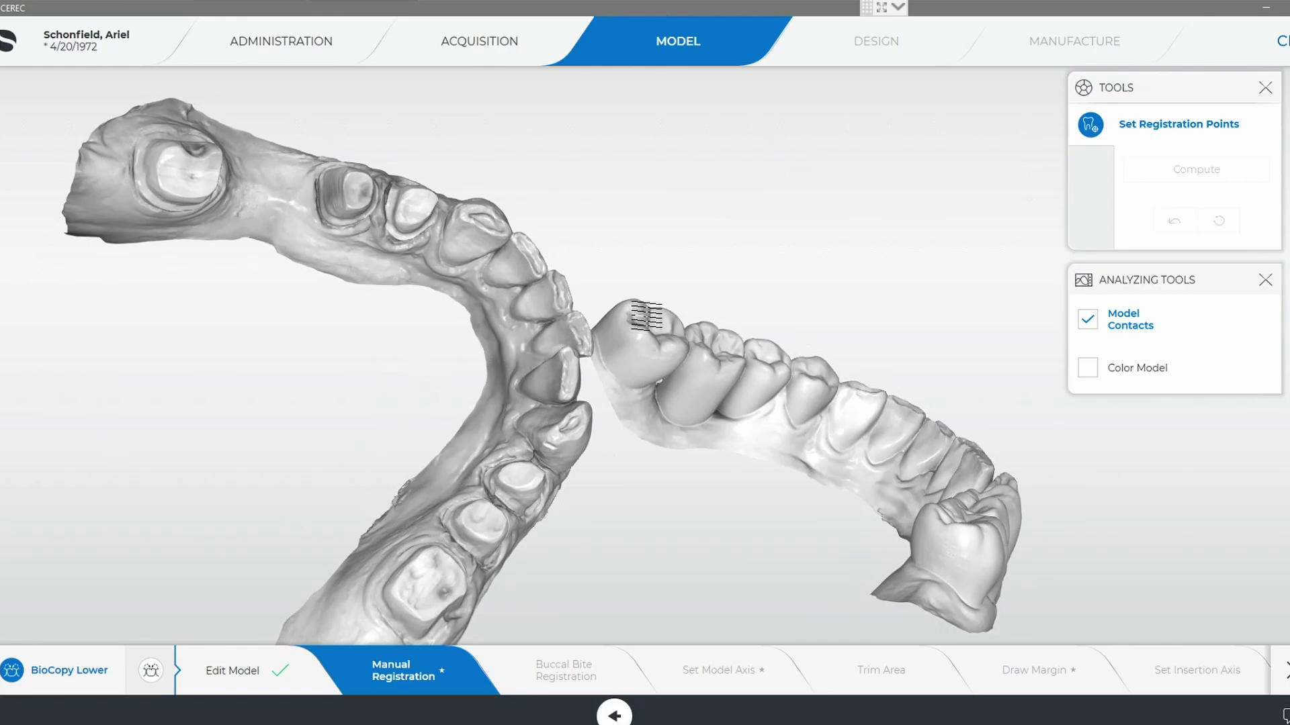
# - Rotate to an occlusal view and zoom in on the molars of both grey jaws
pyautogui.moveTo(622, 319); pyautogui.dragTo(569, 358, button='middle')
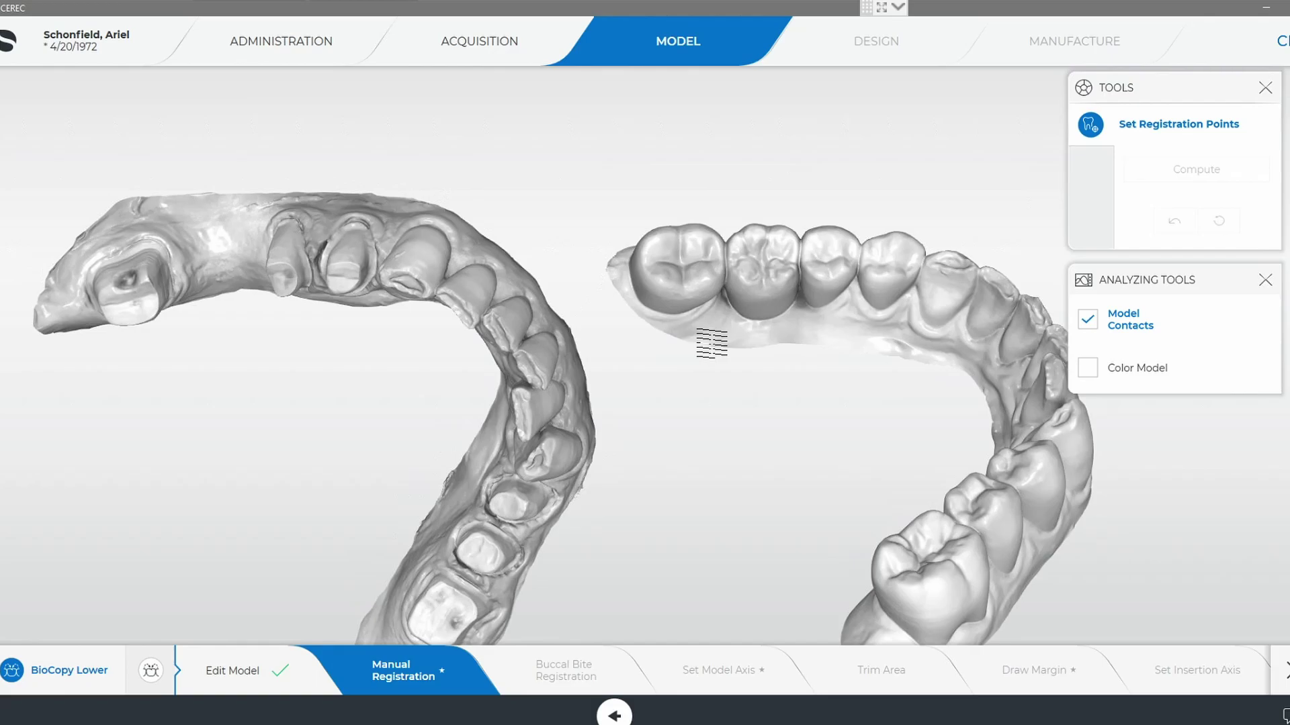
pyautogui.scroll(2, 681, 433)
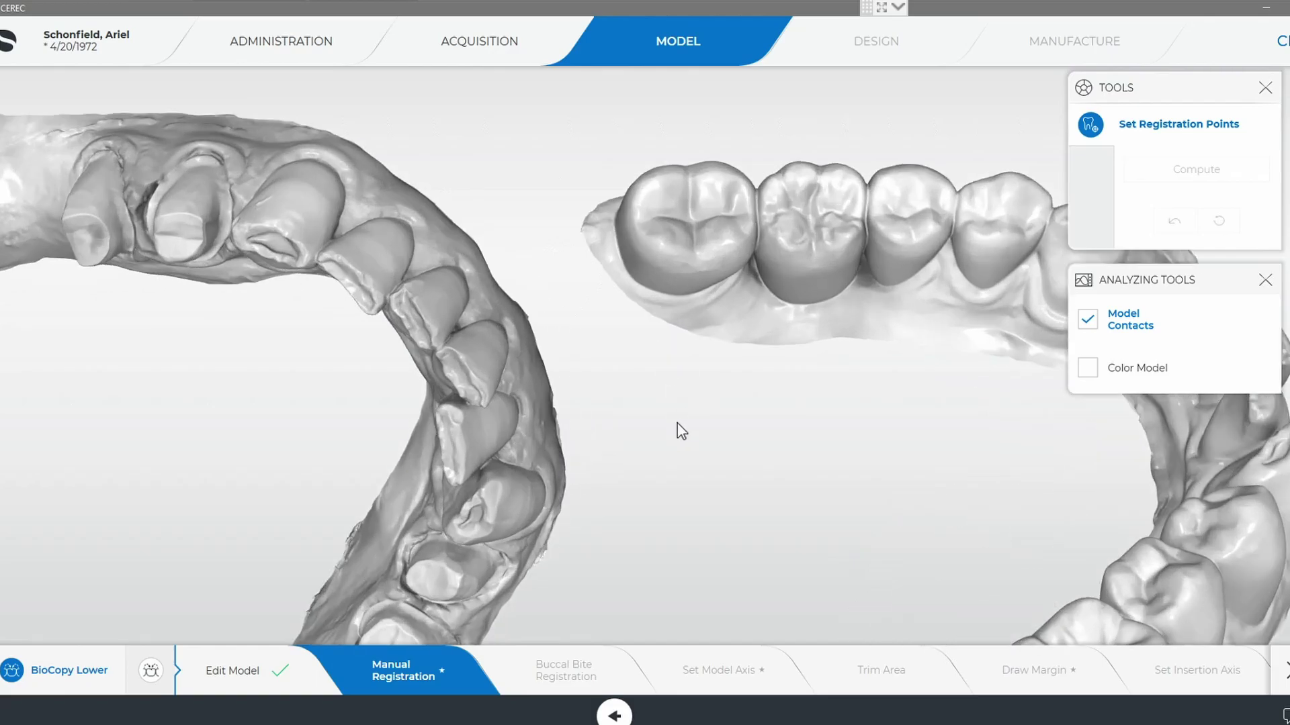
pyautogui.moveTo(573, 421); pyautogui.dragTo(610, 423, button='middle')
pyautogui.moveTo(538, 405); pyautogui.dragTo(556, 366, button='middle')
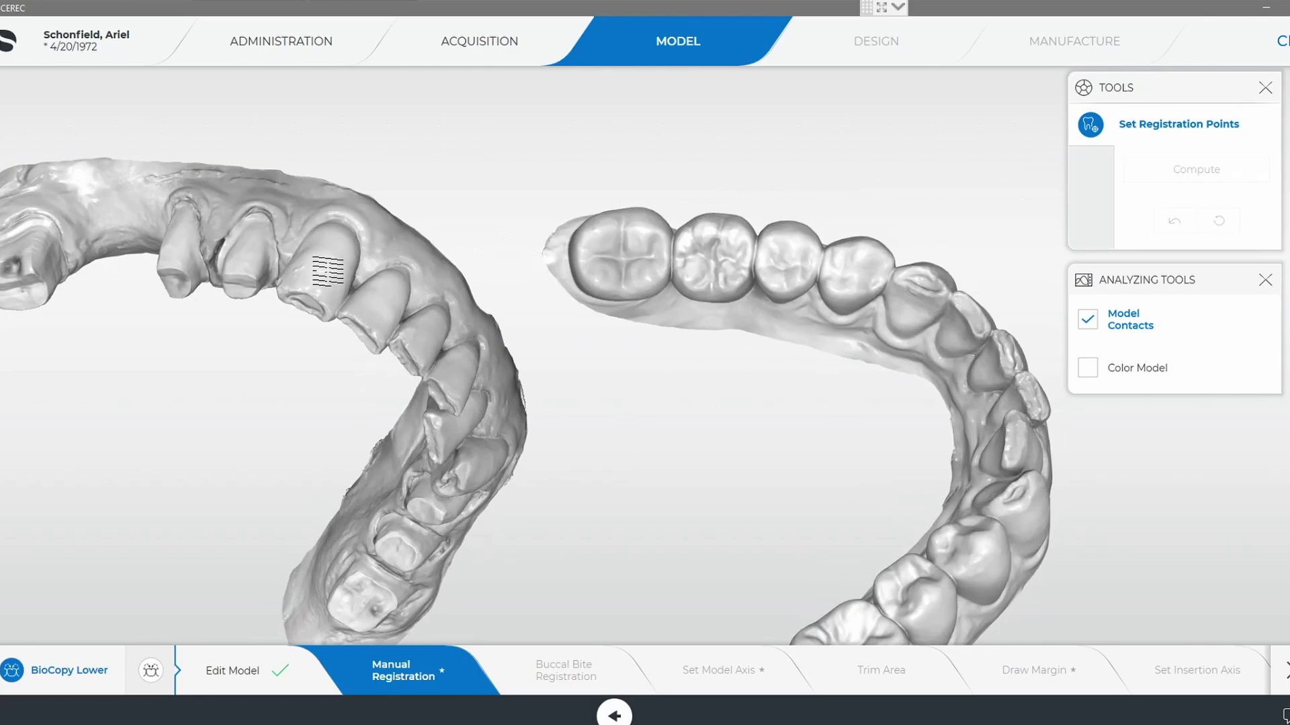
pyautogui.moveTo(583, 344); pyautogui.dragTo(622, 490, button='right')
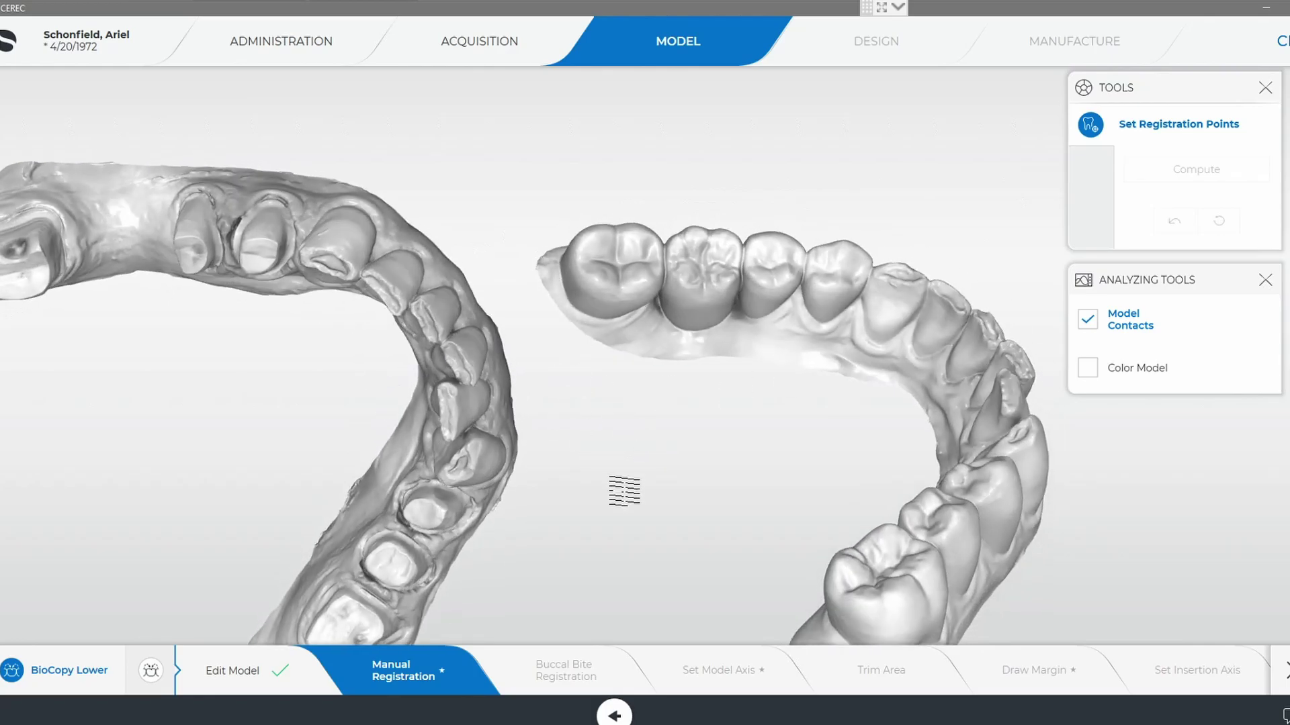
pyautogui.scroll(3, 641, 478)
pyautogui.moveTo(575, 446); pyautogui.dragTo(225, 278, button='right')
pyautogui.scroll(5, 629, 475)
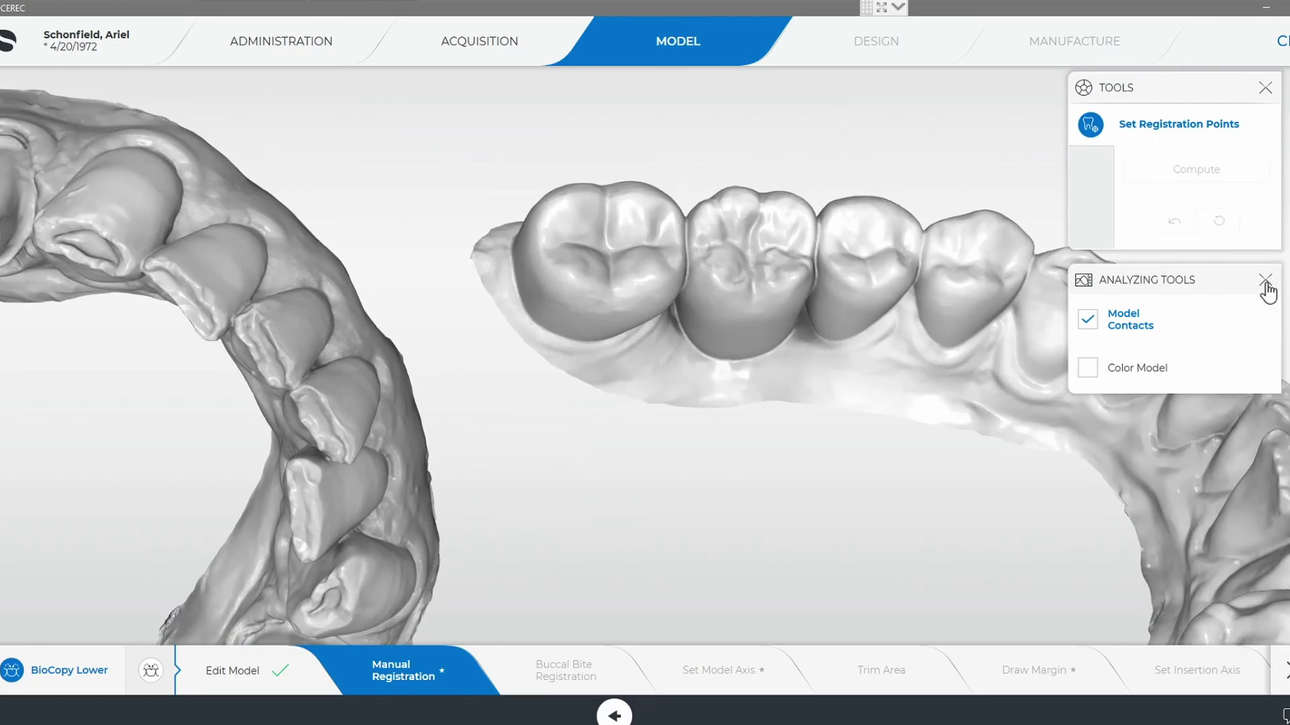
# - Close Analyzing Tools and link the first registration point pair between the two jaw models
pyautogui.click(1266, 281)
pyautogui.moveTo(953, 382); pyautogui.dragTo(1118, 543, button='right')
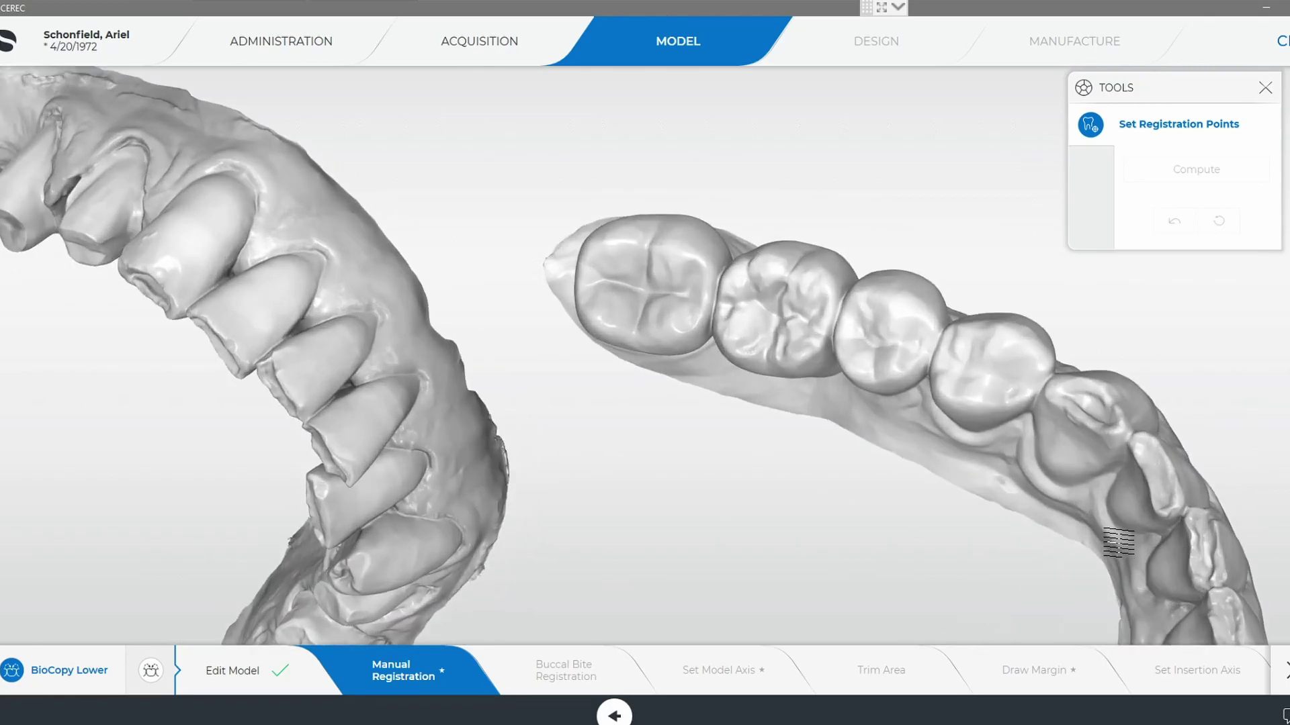
pyautogui.click(1214, 524)
pyautogui.moveTo(570, 392); pyautogui.dragTo(656, 365, button='right')
pyautogui.scroll(2, 336, 262)
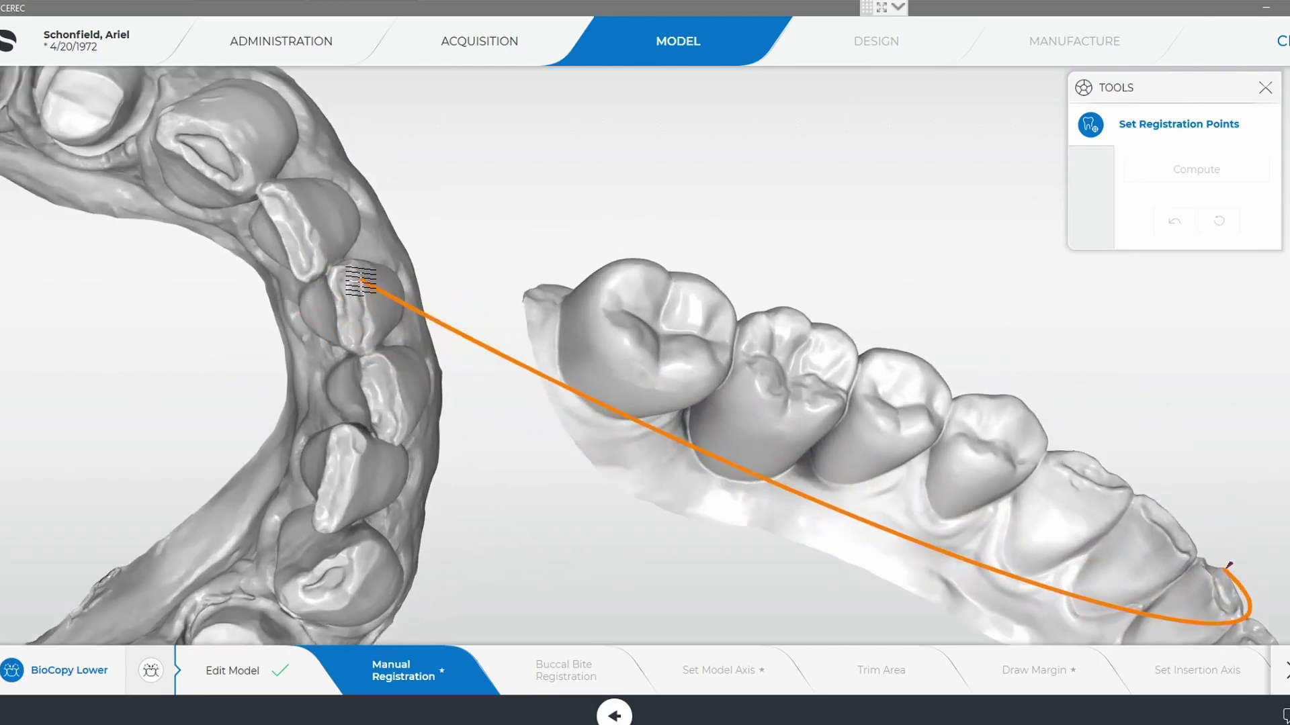
pyautogui.click(358, 281)
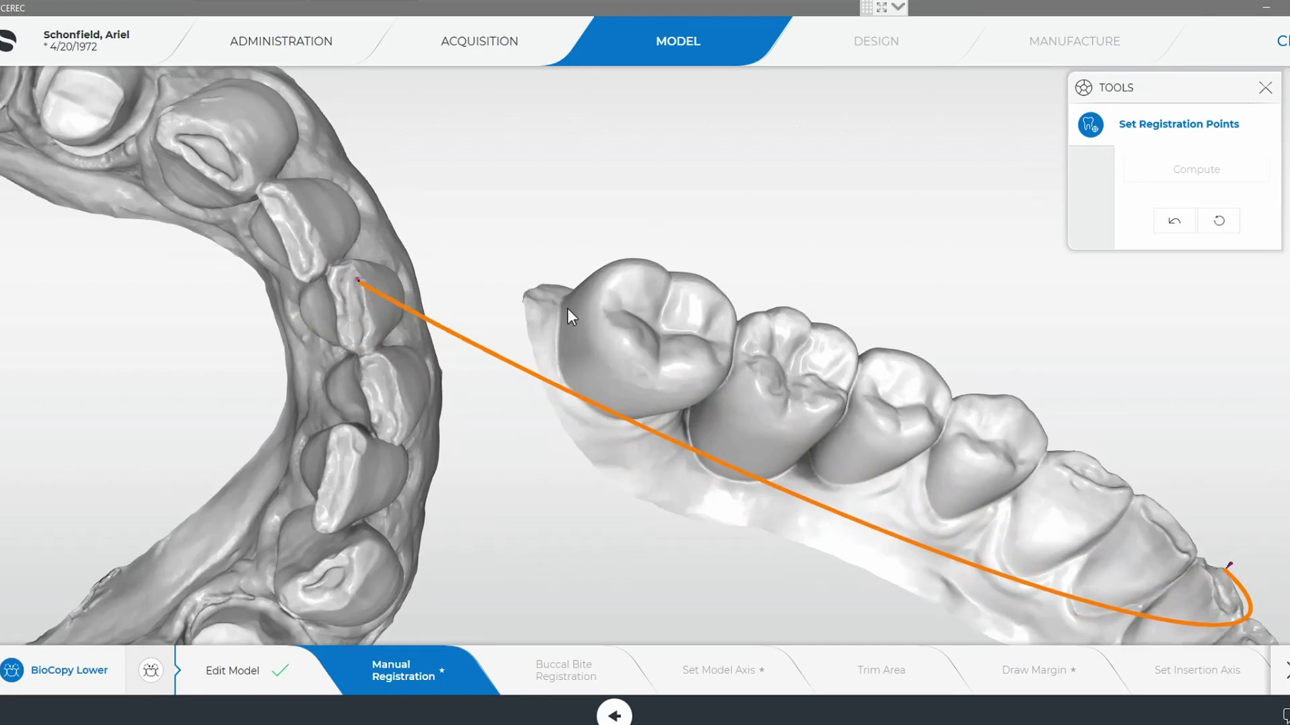
# - Link a second registration point pair from a left-jaw tooth to the right model
pyautogui.moveTo(568, 316); pyautogui.dragTo(590, 336, button='right')
pyautogui.moveTo(613, 219); pyautogui.dragTo(590, 325, button='right')
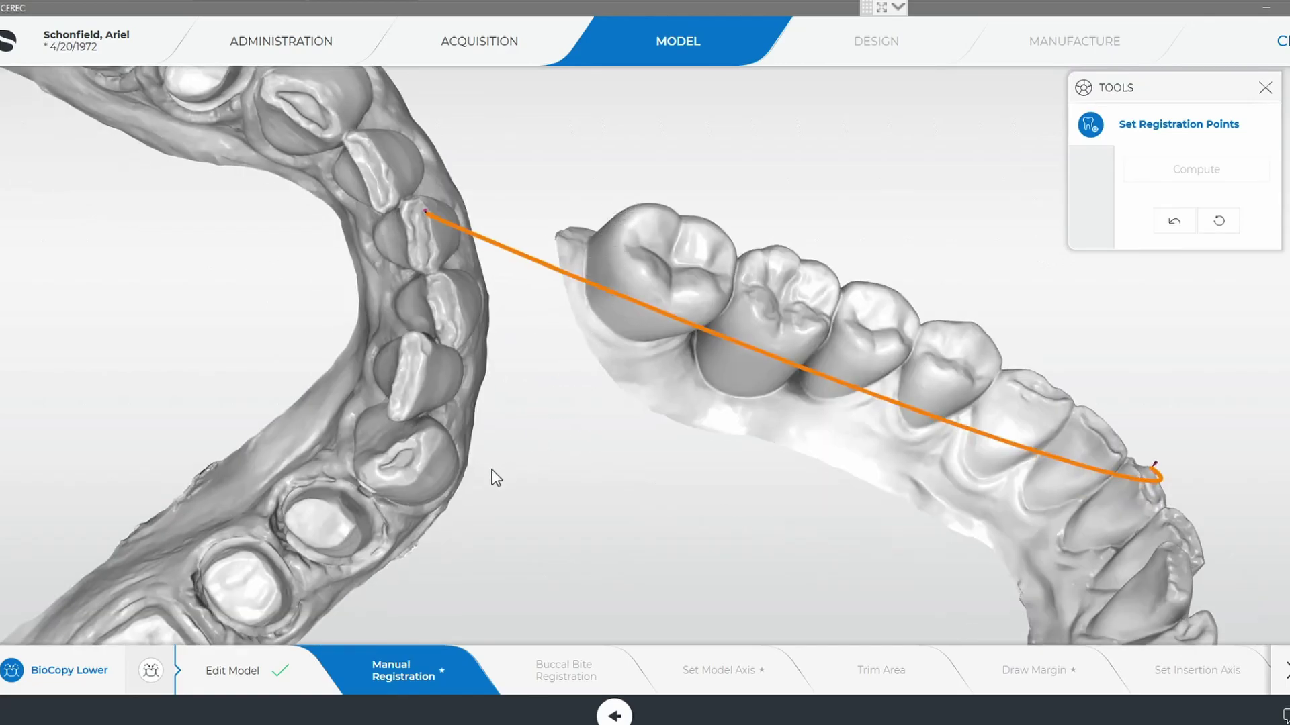
pyautogui.scroll(1, 389, 490)
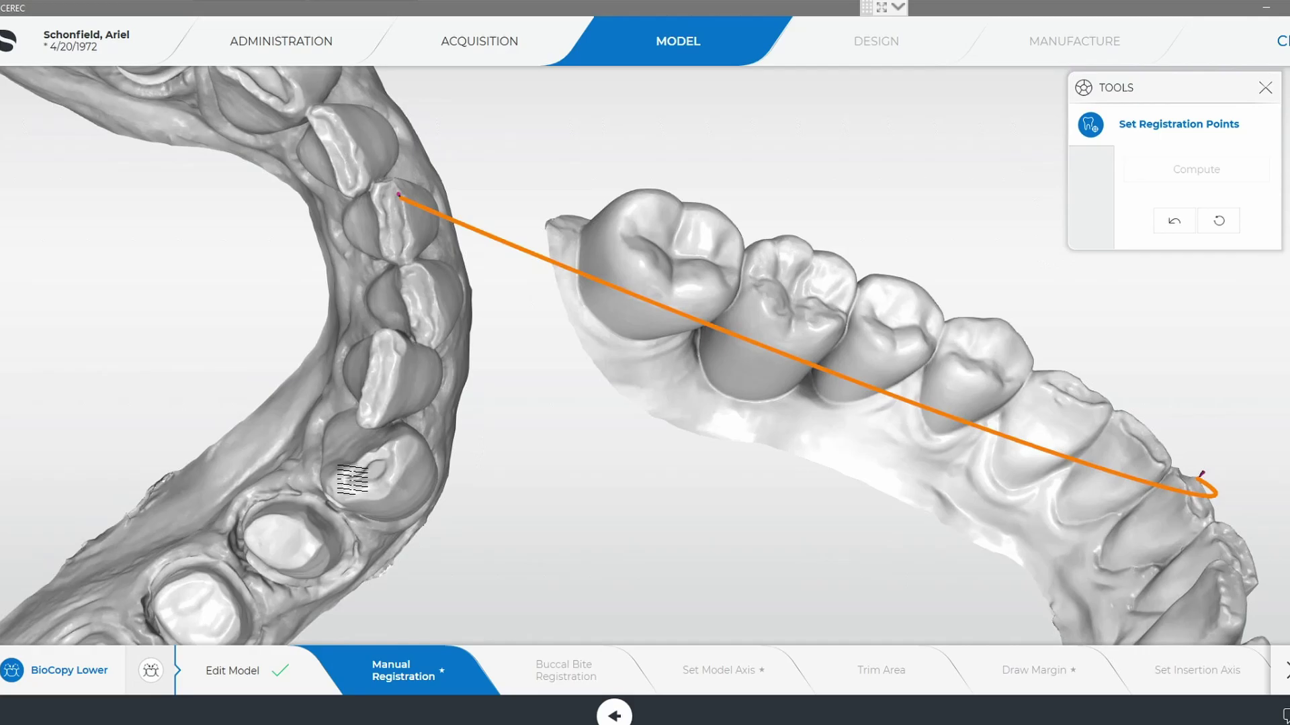
pyautogui.click(351, 481)
pyautogui.moveTo(556, 477); pyautogui.dragTo(581, 473, button='right')
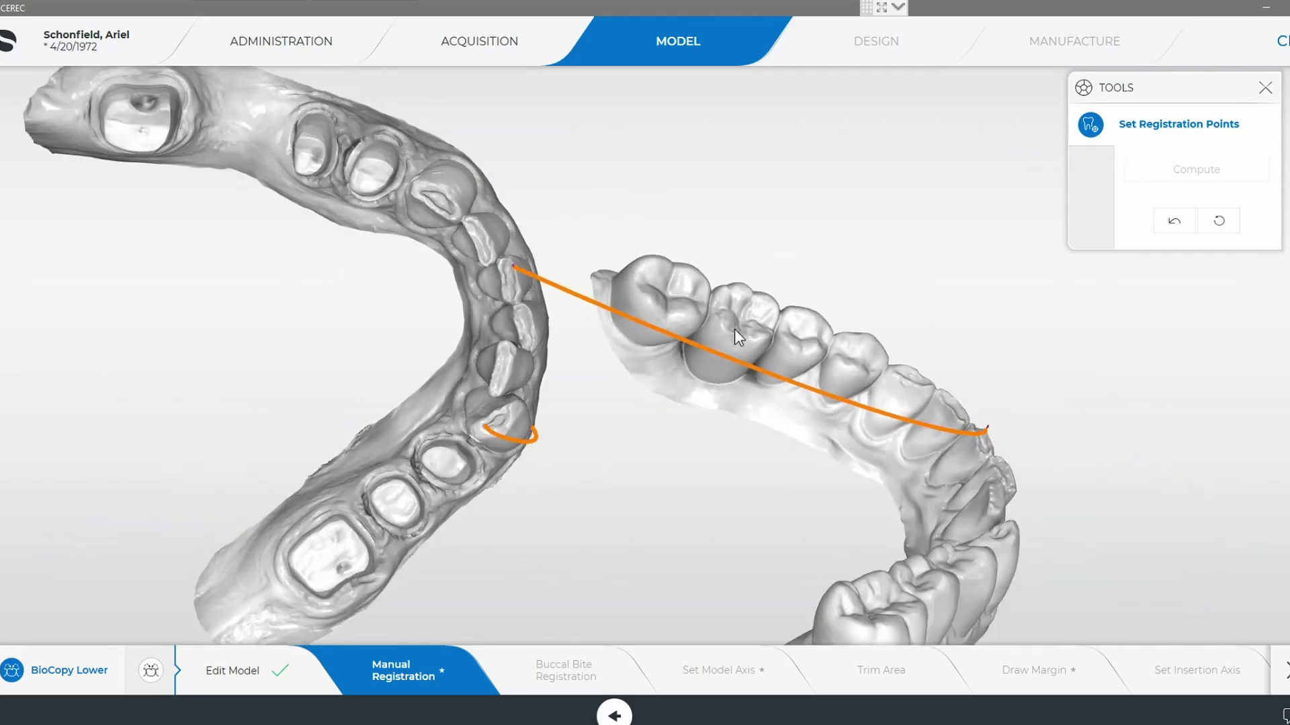
pyautogui.moveTo(694, 225); pyautogui.dragTo(954, 587, button='right')
pyautogui.click(992, 613)
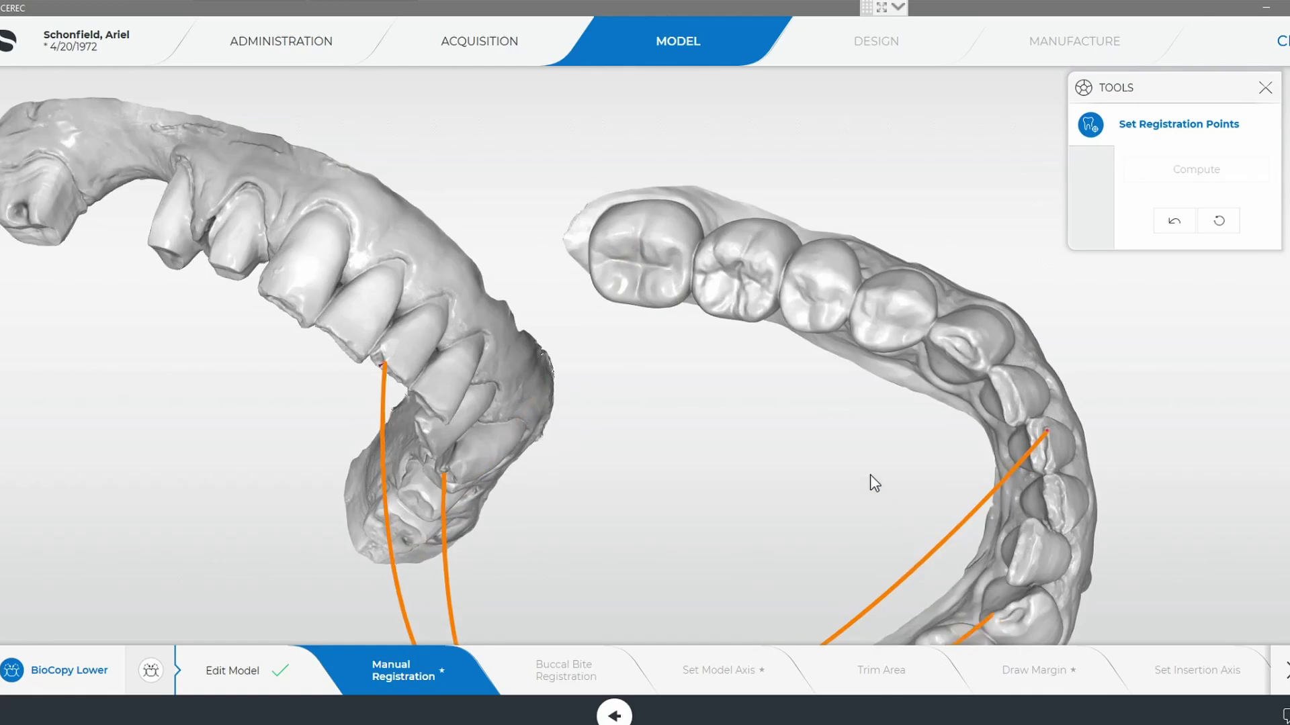
# - Orbit and zoom both models to check the registration lines across the lower arch
pyautogui.moveTo(833, 439); pyautogui.dragTo(838, 457, button='right')
pyautogui.moveTo(570, 235); pyautogui.dragTo(311, 561, button='right')
pyautogui.moveTo(432, 369); pyautogui.dragTo(465, 388, button='right')
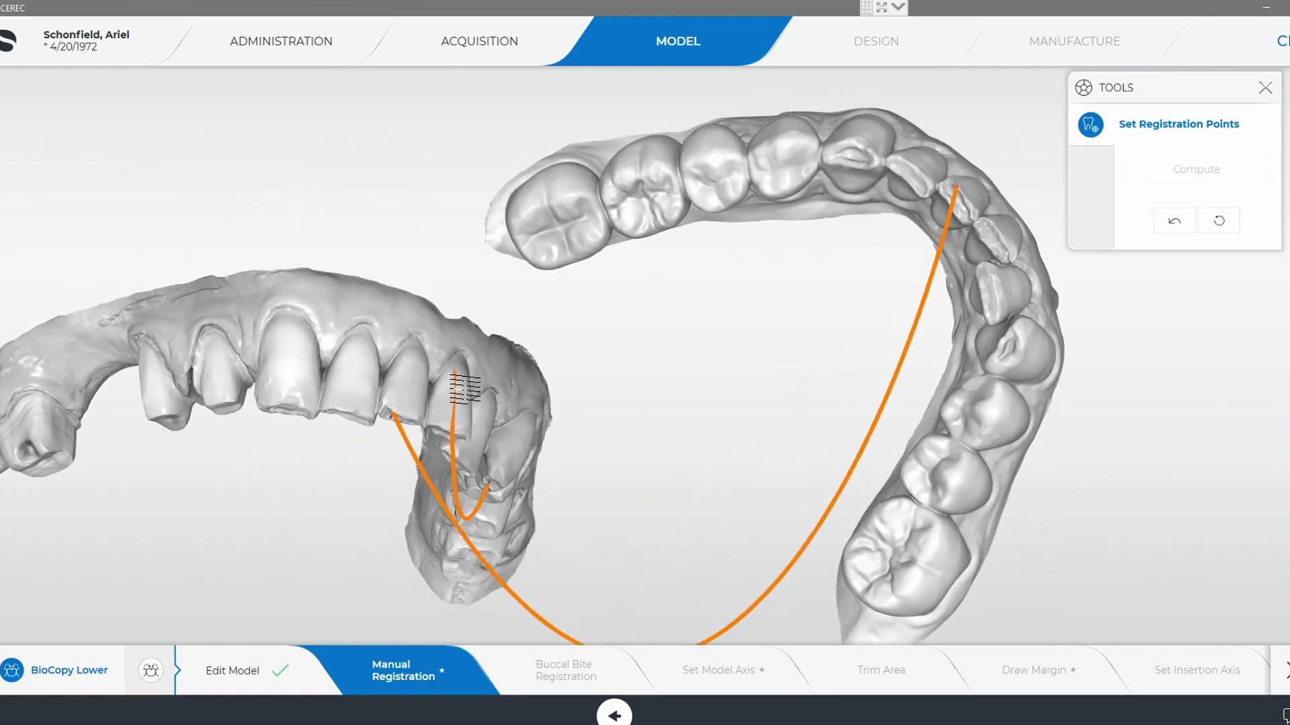
pyautogui.scroll(5, 928, 413)
pyautogui.moveTo(1131, 399); pyautogui.dragTo(1275, 377, button='right')
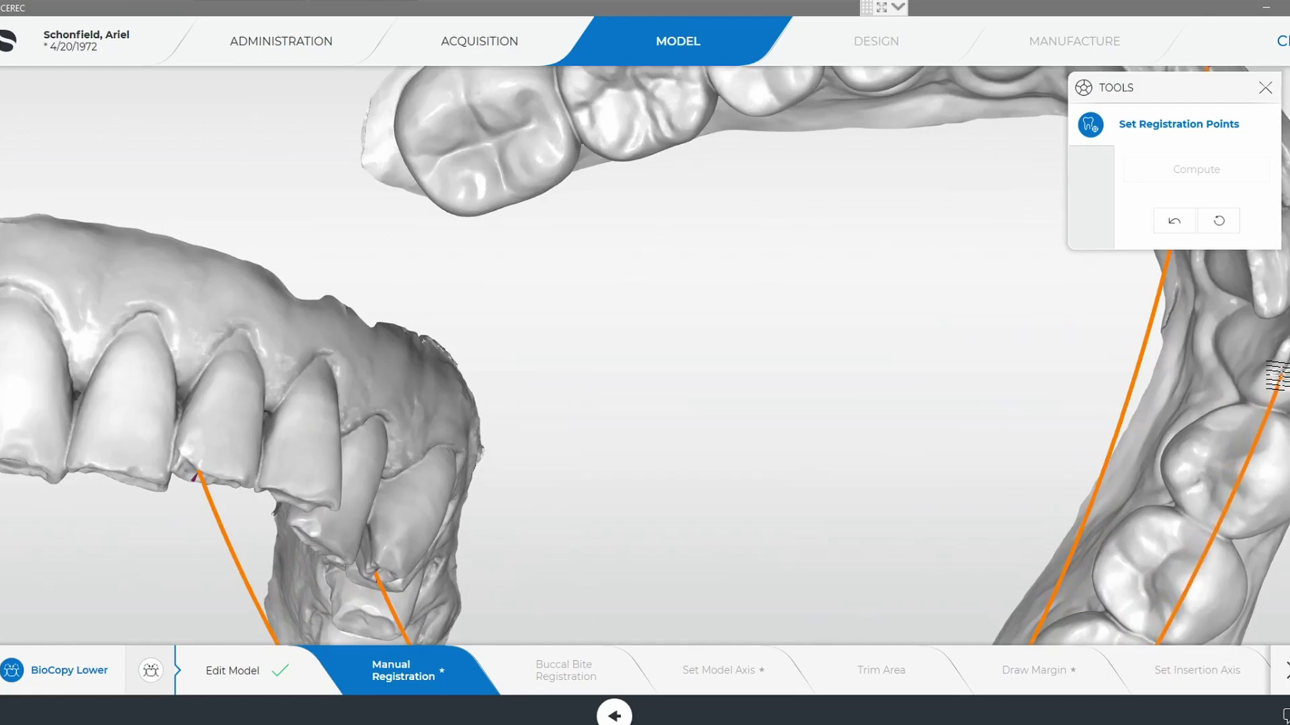
pyautogui.moveTo(1020, 447); pyautogui.dragTo(599, 401, button='right')
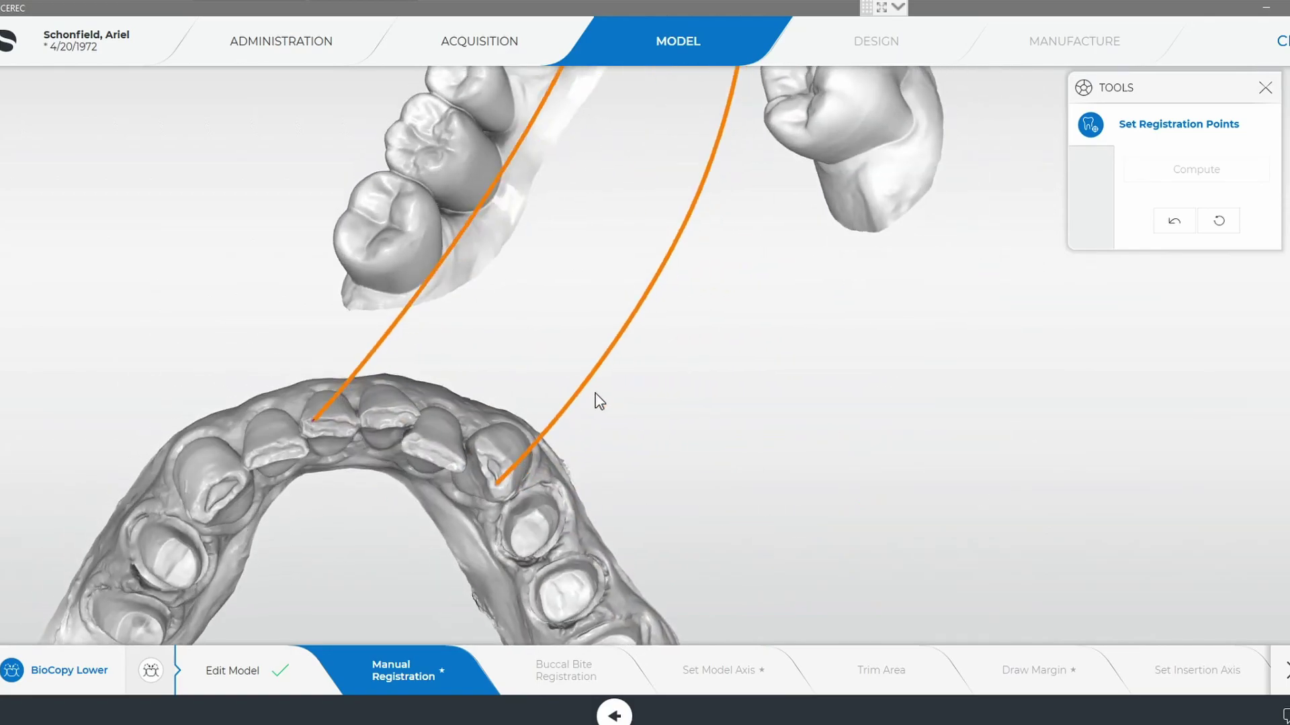
pyautogui.scroll(5, 599, 402)
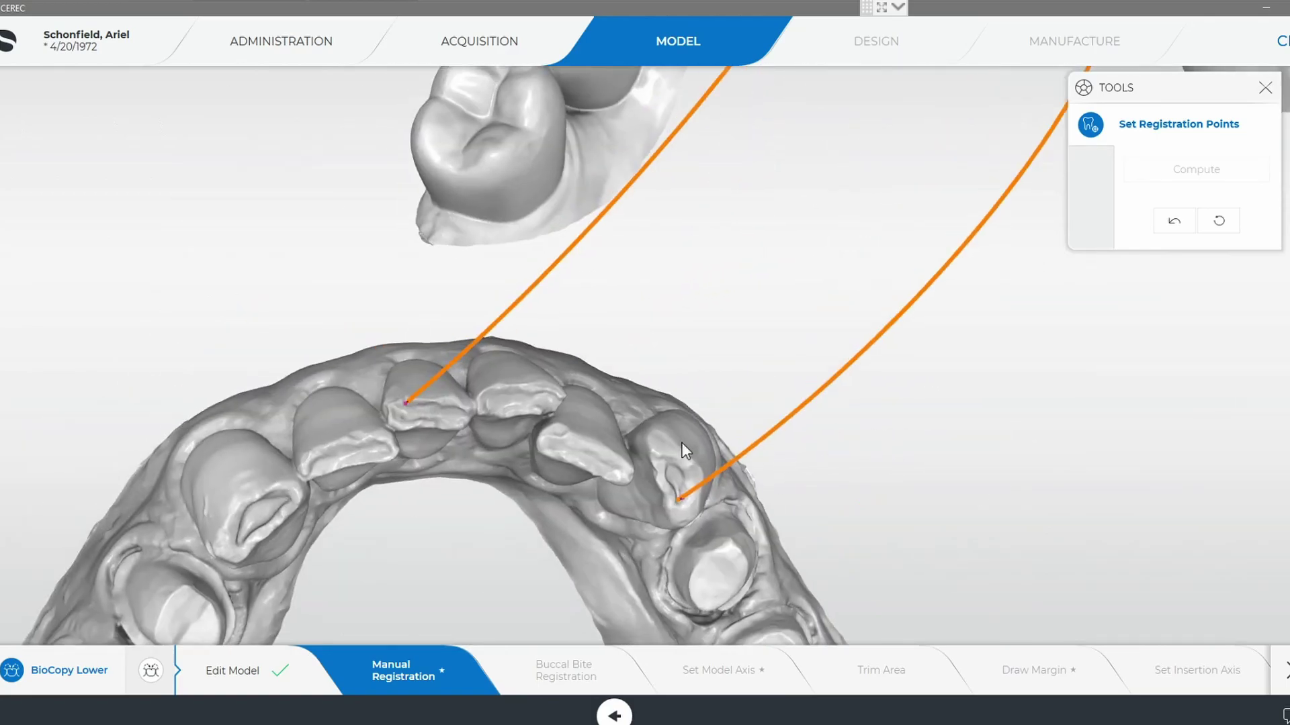
pyautogui.scroll(2, 586, 368)
pyautogui.moveTo(573, 372); pyautogui.dragTo(557, 375, button='right')
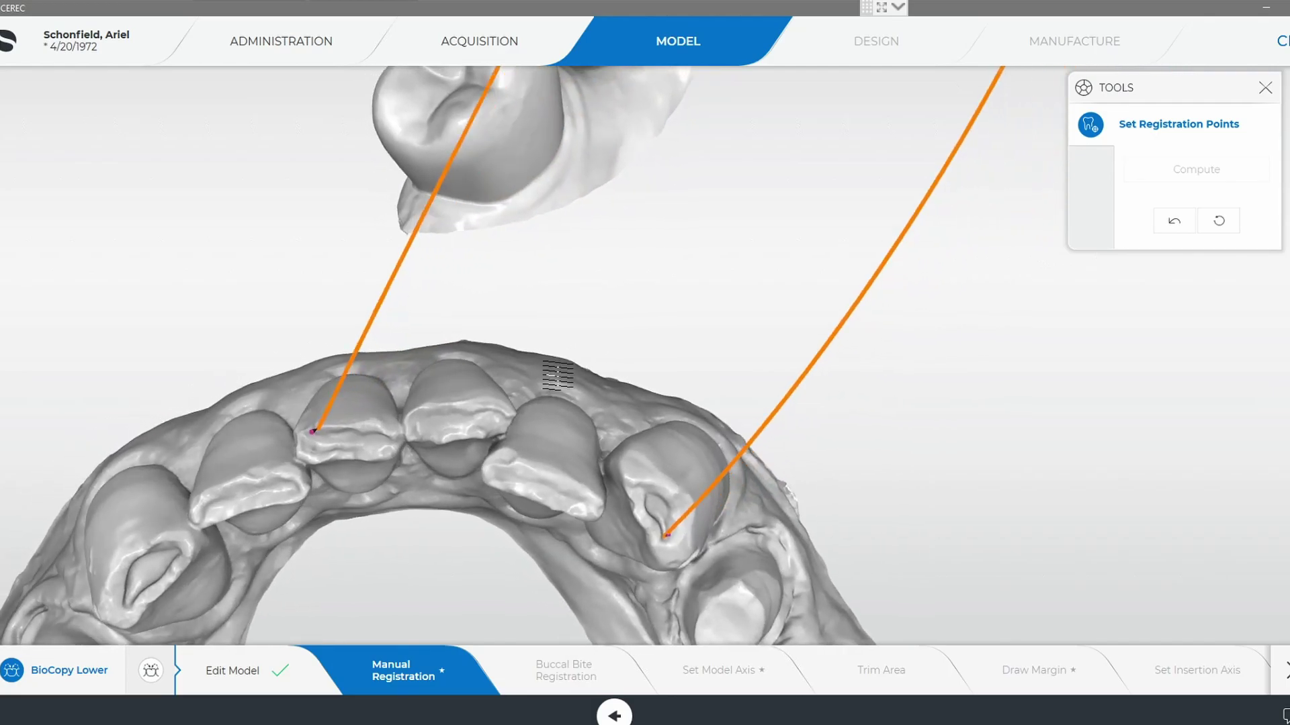
# - Reorient and zoom the view toward the matching molars on both arches
pyautogui.scroll(2, 531, 492)
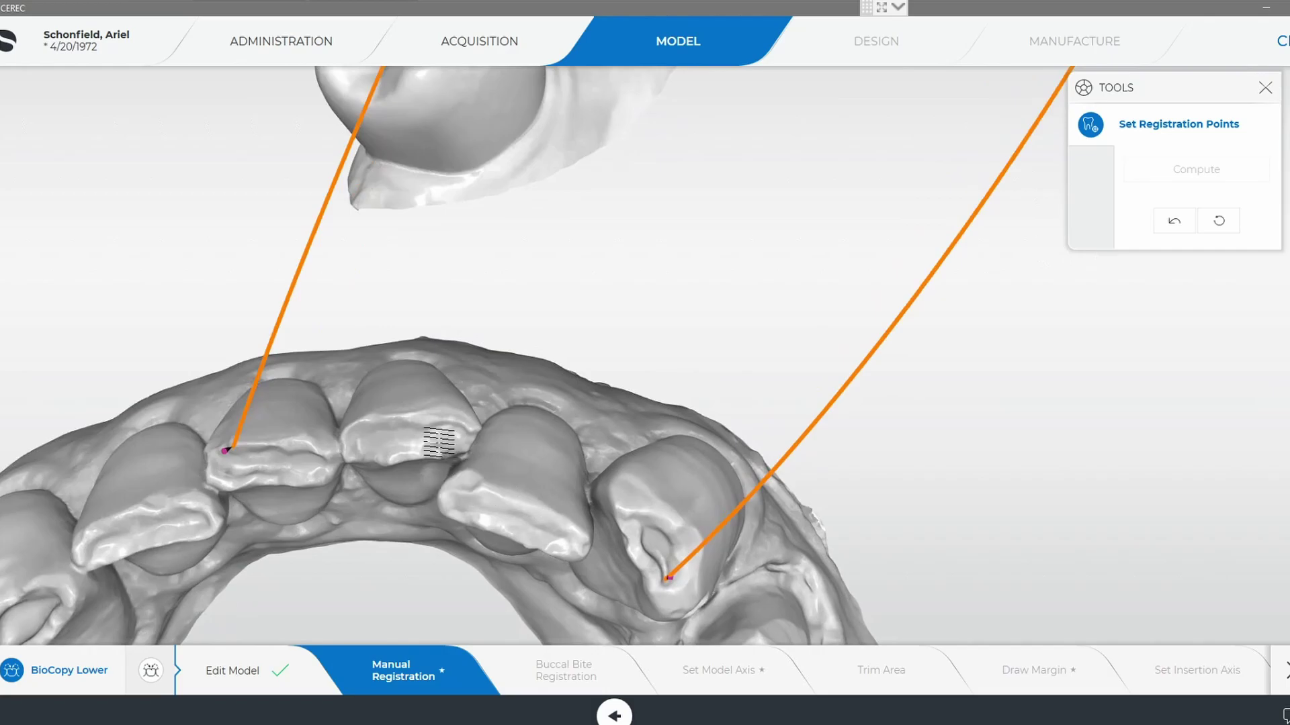
pyautogui.moveTo(530, 474); pyautogui.dragTo(672, 271, button='right')
pyautogui.moveTo(690, 338); pyautogui.dragTo(1007, 180, button='right')
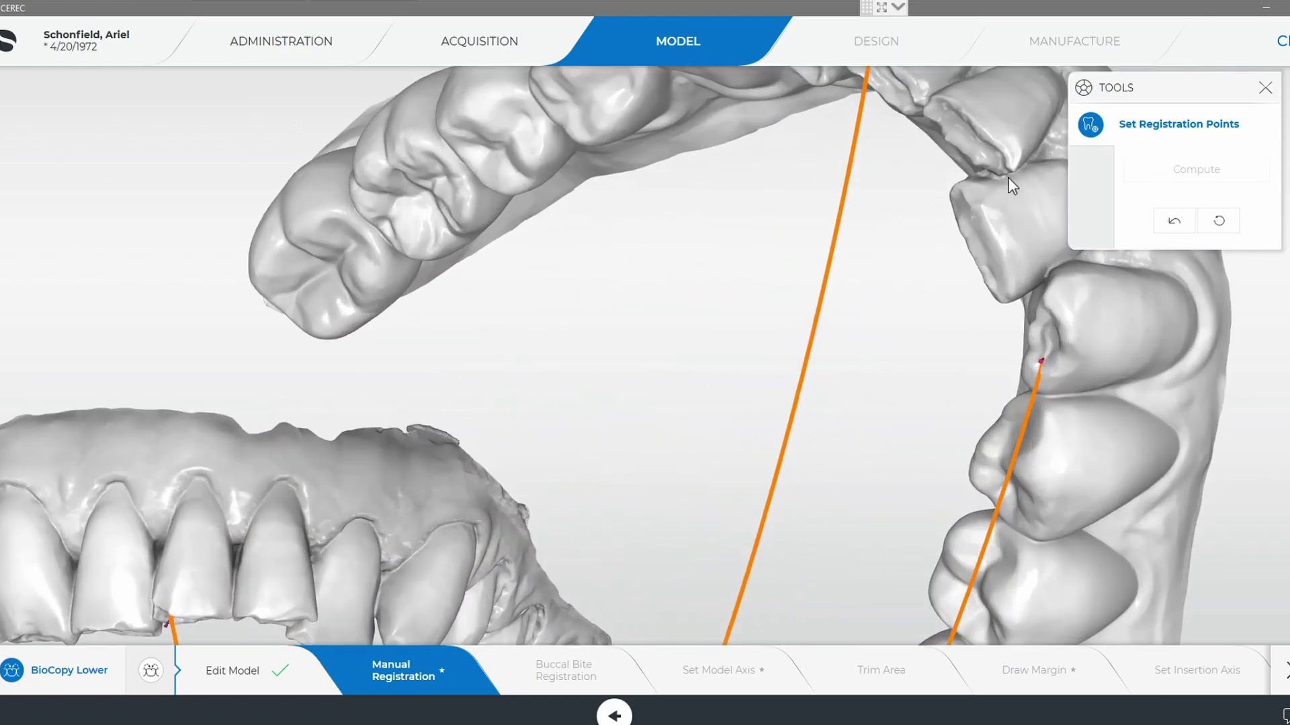
pyautogui.scroll(-3, 602, 415)
pyautogui.moveTo(602, 415); pyautogui.dragTo(389, 514, button='right')
pyautogui.scroll(5, 470, 386)
pyautogui.scroll(4, 389, 515)
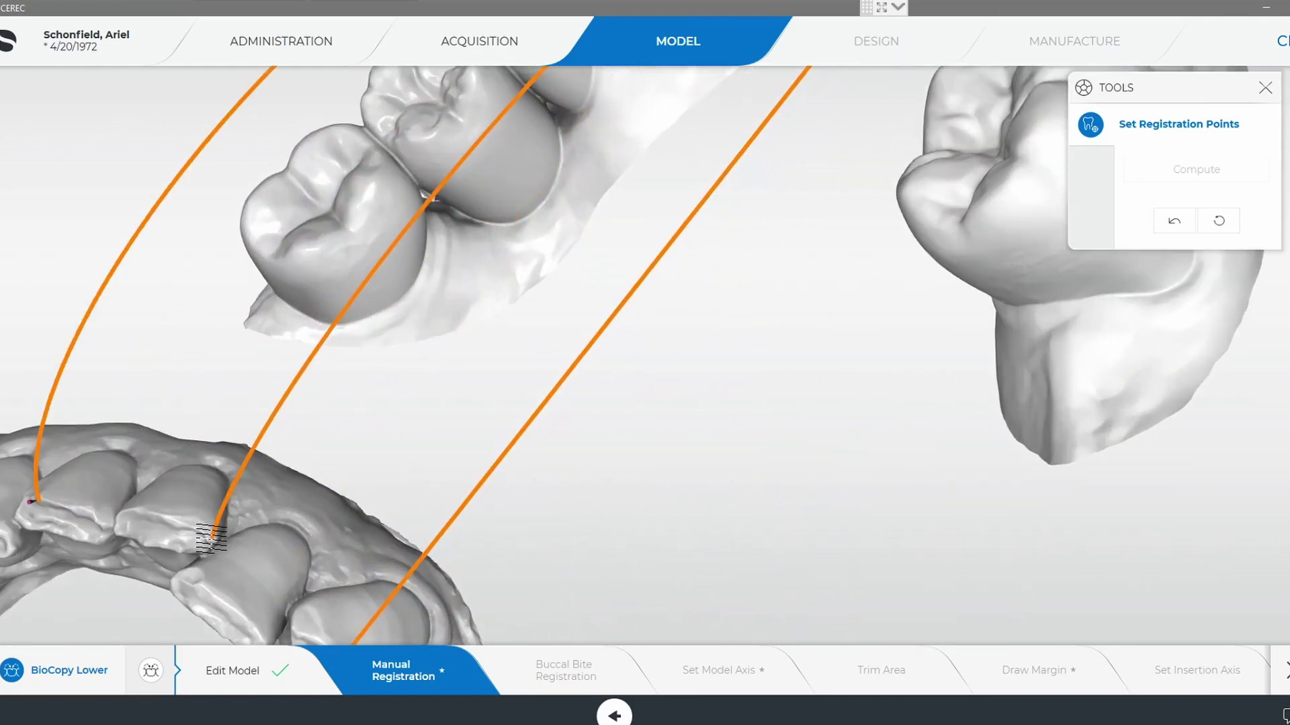
pyautogui.scroll(-4, 495, 460)
pyautogui.moveTo(603, 223); pyautogui.dragTo(528, 362, button='right')
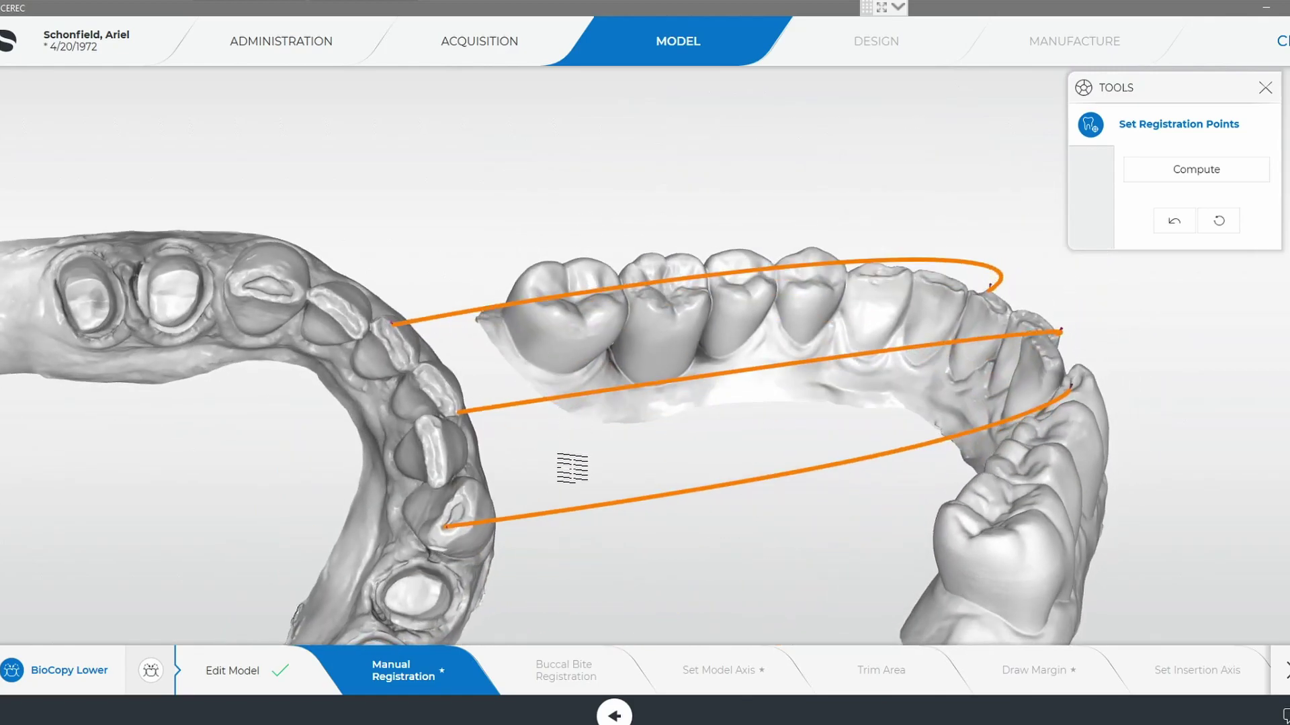
# - Zoom in on the molars and place a fourth registration point pair
pyautogui.moveTo(568, 438); pyautogui.dragTo(570, 411, button='middle')
pyautogui.moveTo(591, 414); pyautogui.dragTo(579, 474, button='right')
pyautogui.moveTo(622, 417)
pyautogui.mouseDown(button='right')
pyautogui.moveTo(543, 335)
pyautogui.moveTo(474, 320)
pyautogui.moveTo(463, 358)
pyautogui.moveTo(895, 410)
pyautogui.moveTo(679, 412)
pyautogui.mouseUp(button='right')
pyautogui.scroll(3, 898, 304)
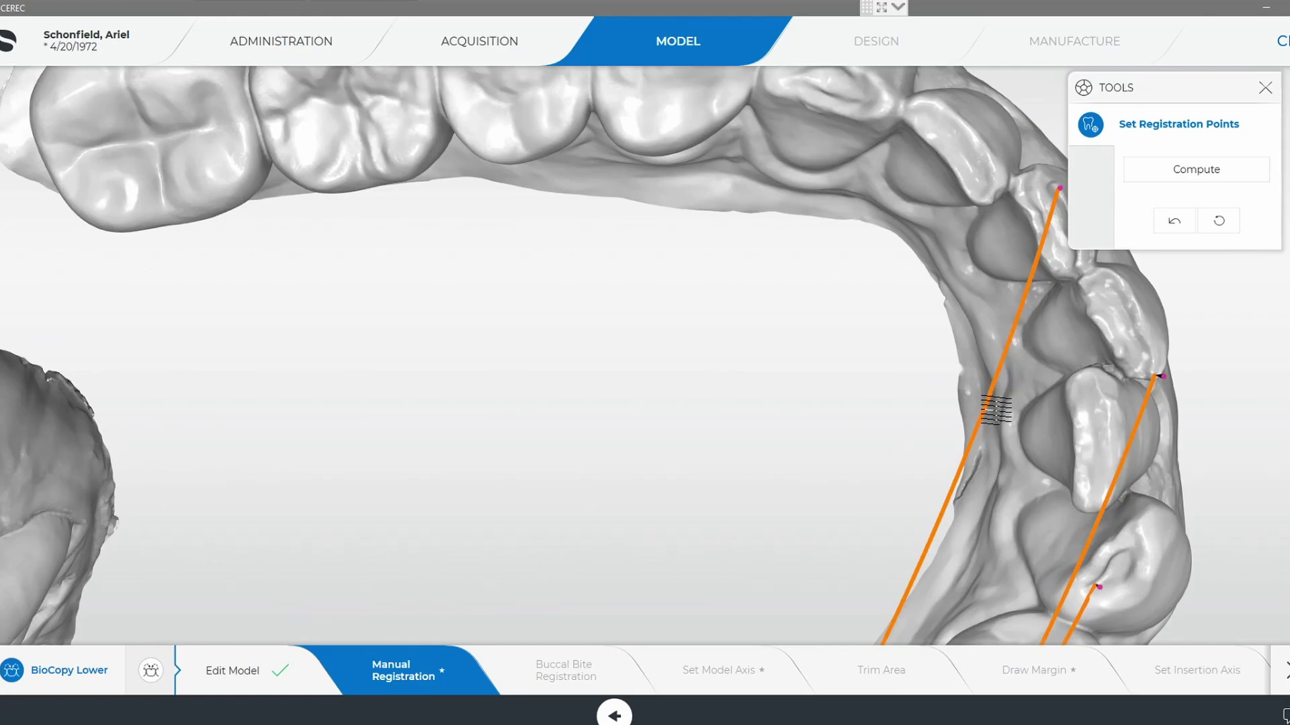
pyautogui.scroll(-3, 988, 394)
pyautogui.moveTo(832, 389); pyautogui.dragTo(816, 392, button='right')
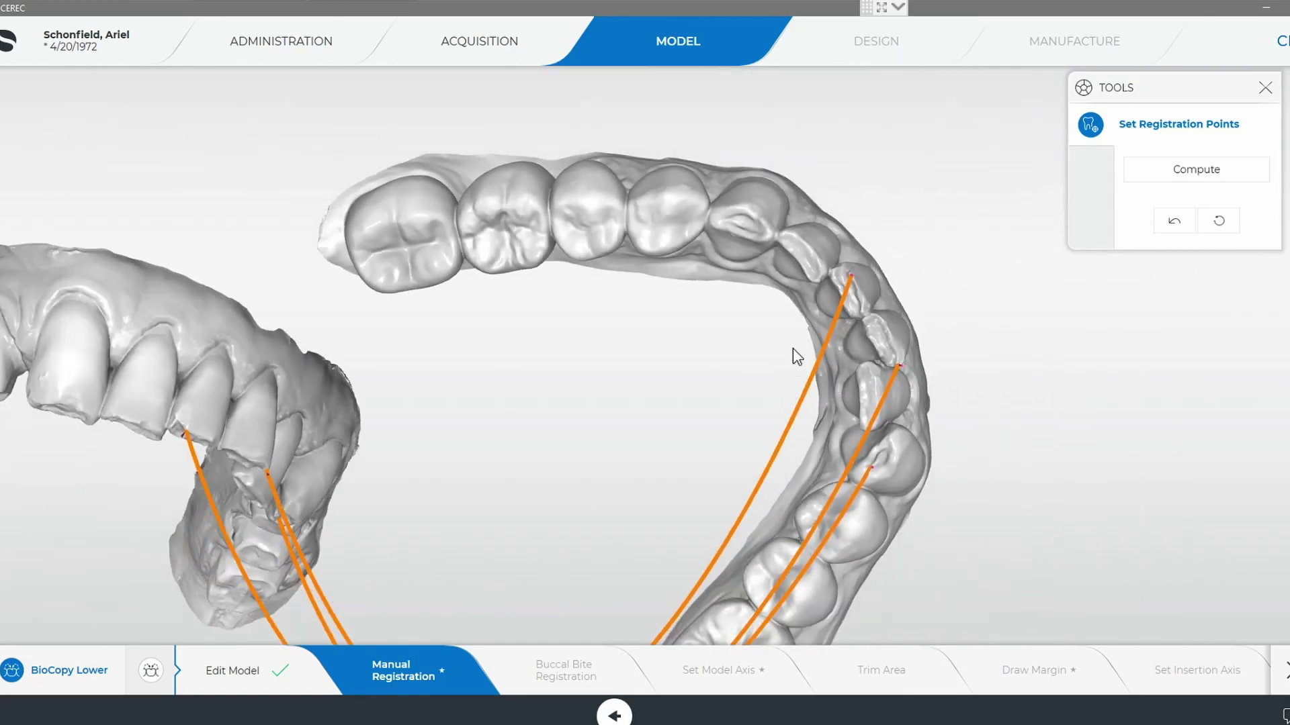
pyautogui.scroll(2, 792, 348)
pyautogui.scroll(1, 767, 211)
pyautogui.scroll(2, 768, 264)
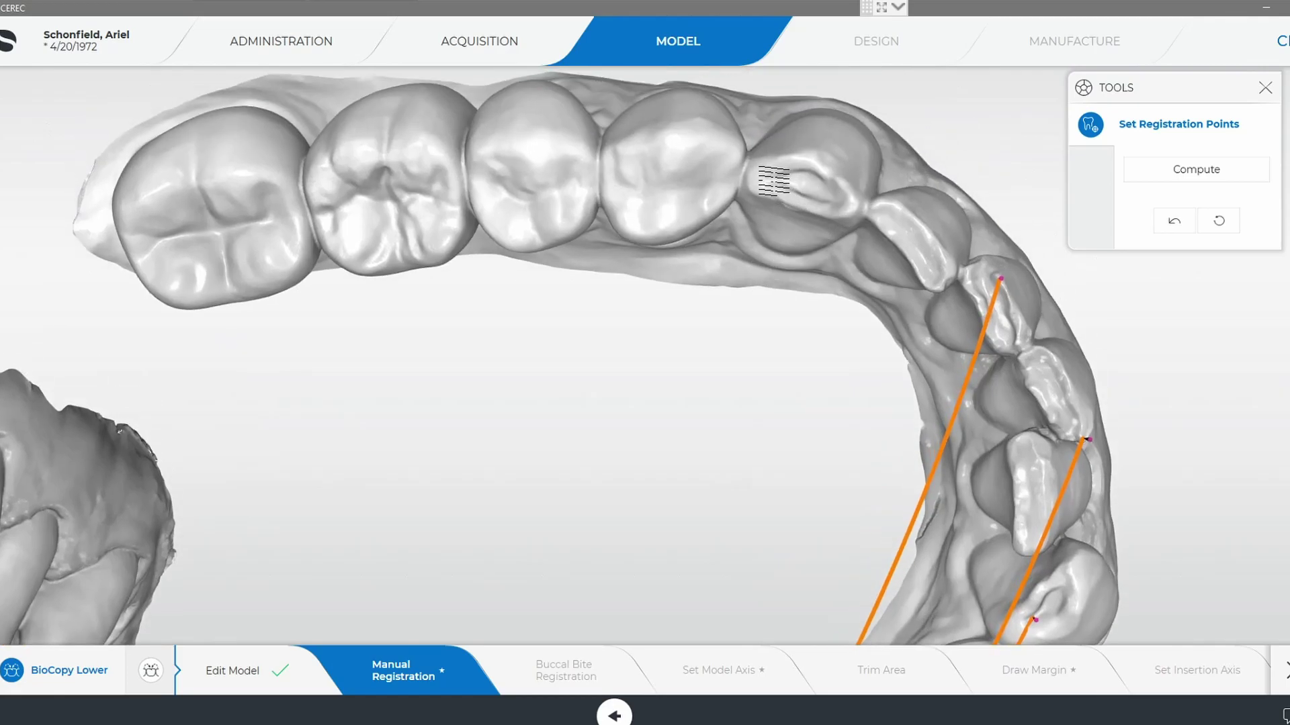
pyautogui.click(753, 235)
pyautogui.scroll(-2, 435, 357)
# - Move the top line's endpoint onto a cusp, verify all four lines, and compute the registration
pyautogui.moveTo(435, 357)
pyautogui.mouseDown(button='middle')
pyautogui.moveTo(308, 336)
pyautogui.moveTo(339, 299)
pyautogui.moveTo(354, 303)
pyautogui.moveTo(298, 267)
pyautogui.moveTo(280, 237)
pyautogui.mouseUp(button='middle')
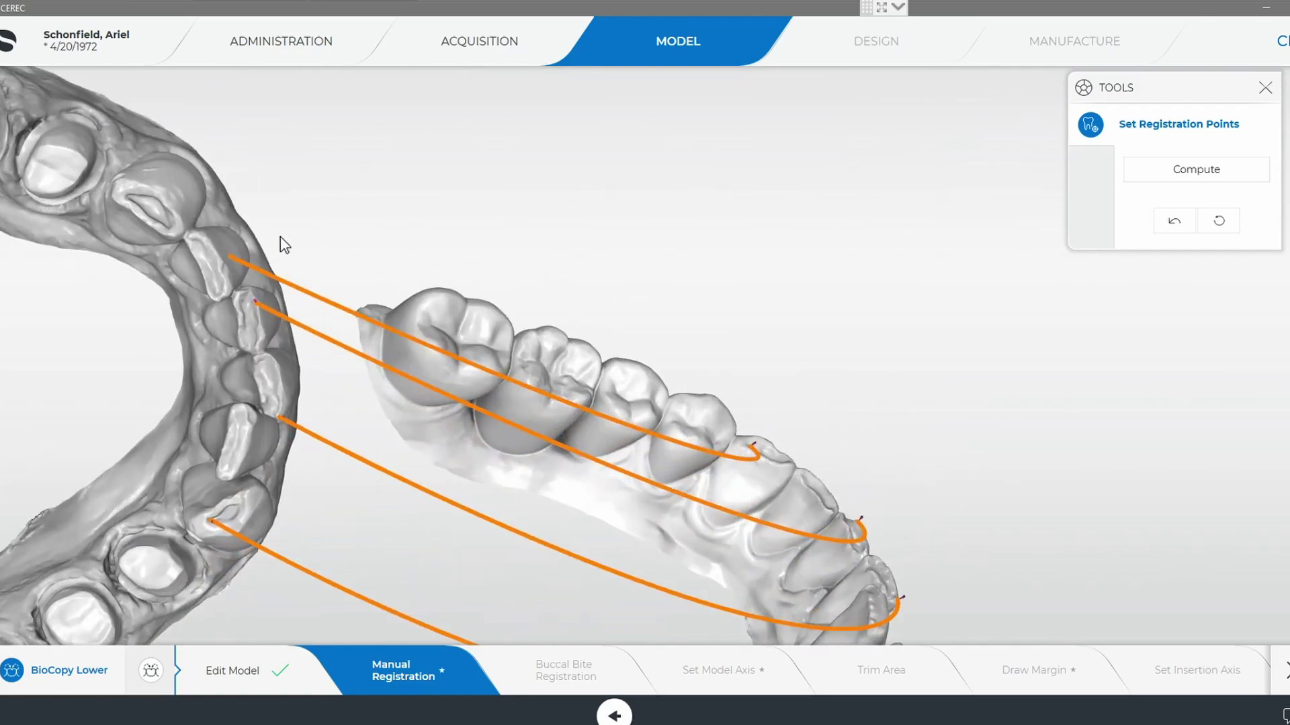
pyautogui.moveTo(144, 205); pyautogui.dragTo(129, 197)
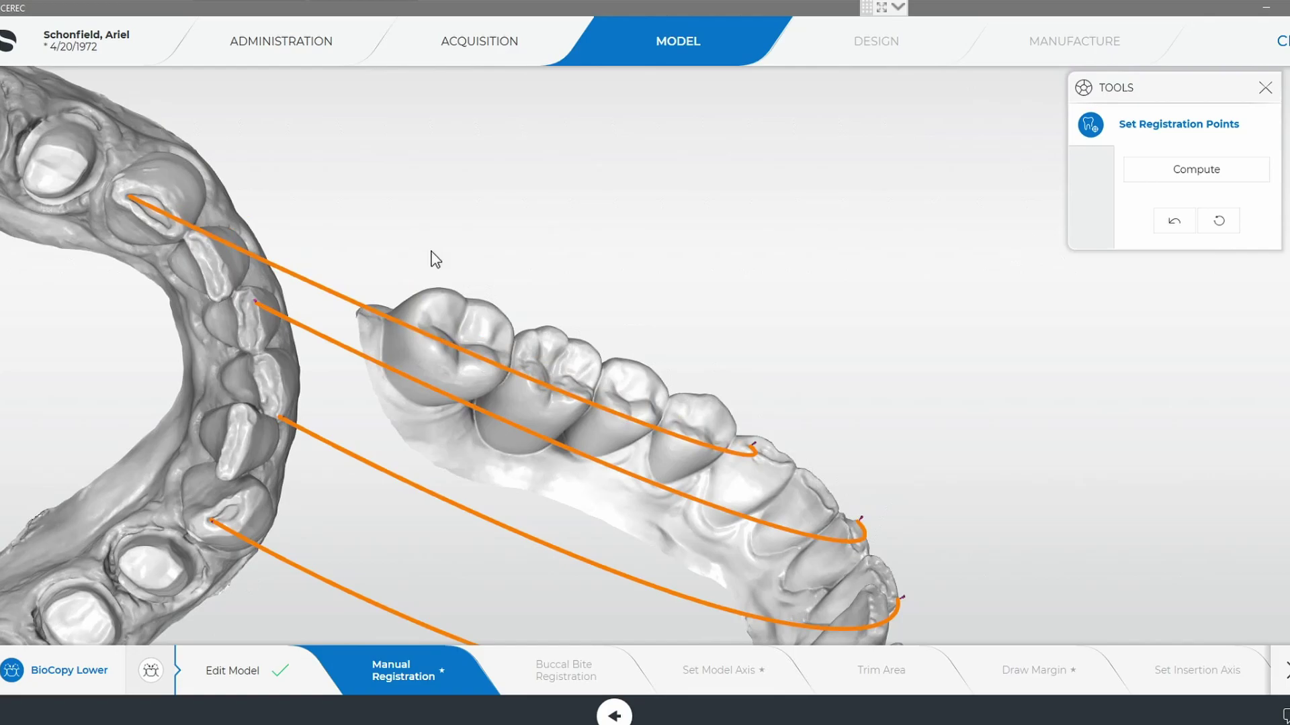
pyautogui.moveTo(361, 293); pyautogui.dragTo(246, 292, button='middle')
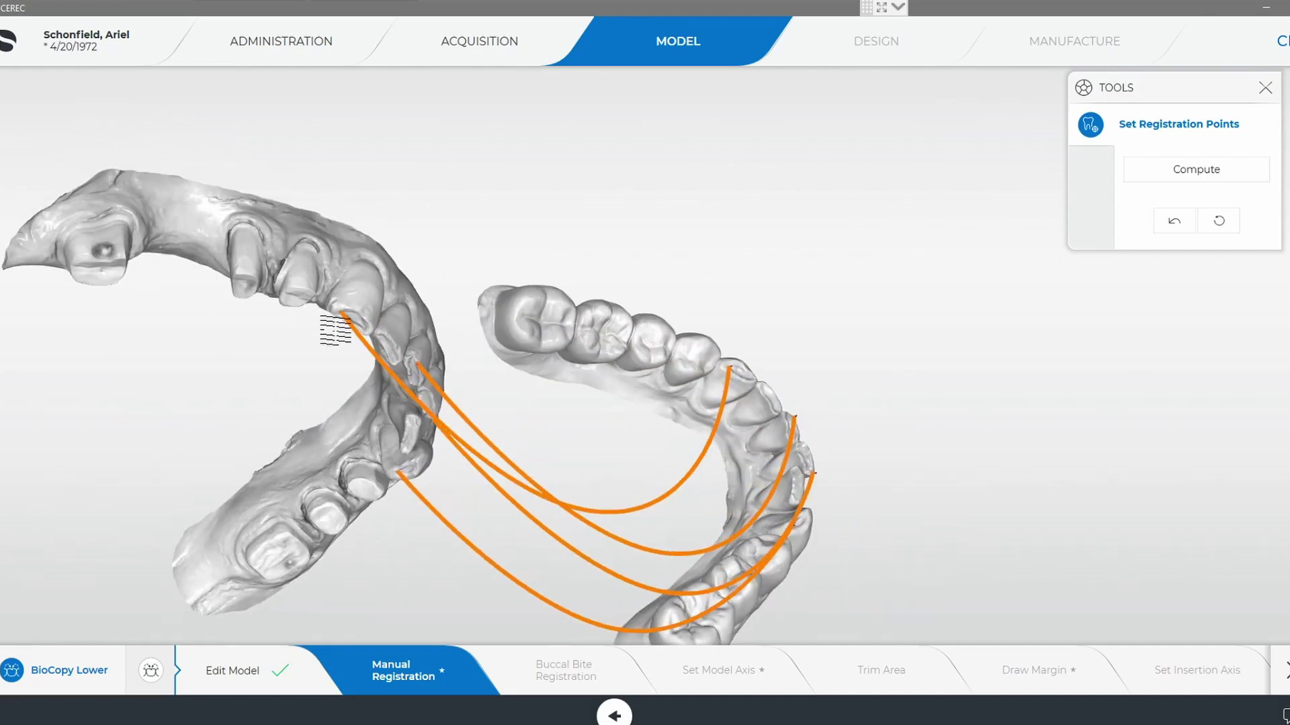
pyautogui.moveTo(373, 357); pyautogui.dragTo(388, 418, button='middle')
pyautogui.moveTo(376, 336); pyautogui.dragTo(399, 315, button='middle')
pyautogui.moveTo(536, 321); pyautogui.dragTo(806, 302, button='middle')
pyautogui.click(1220, 172)
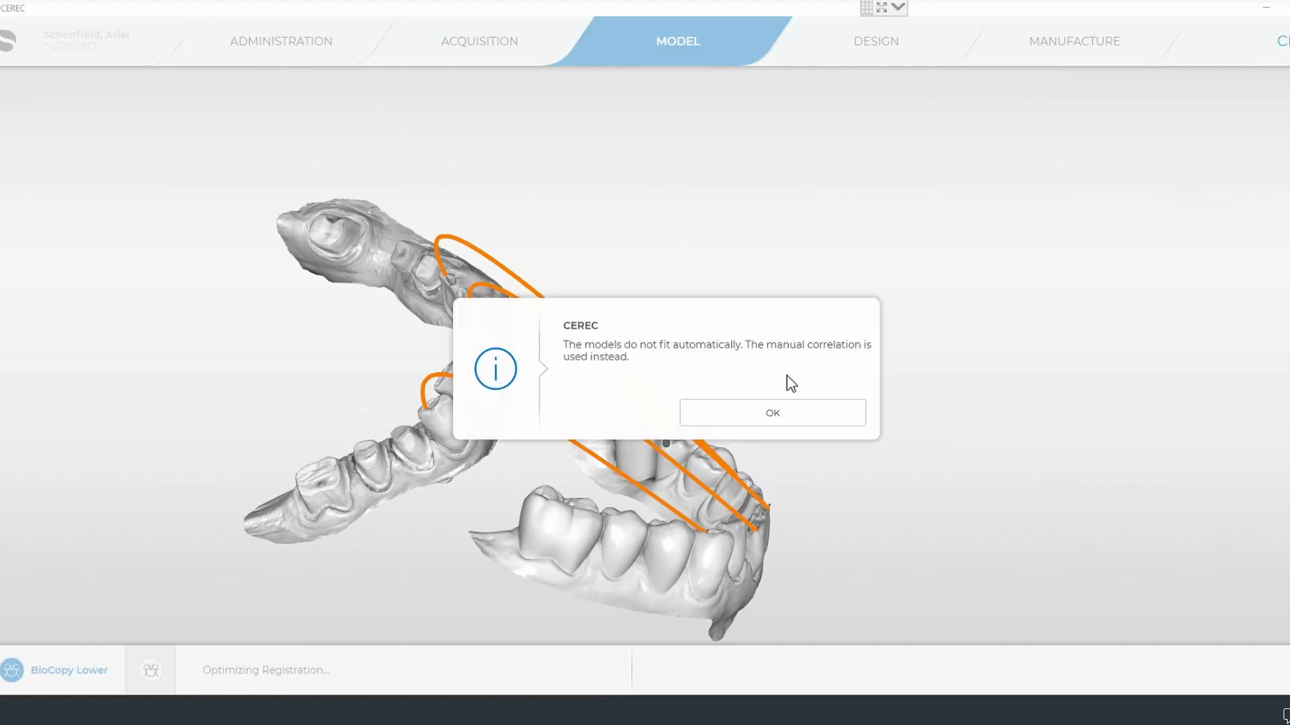
# - Accept the manual correlation and switch Color Model back on for the registered lower model
pyautogui.click(785, 416)
pyautogui.moveTo(522, 430); pyautogui.dragTo(412, 290, button='right')
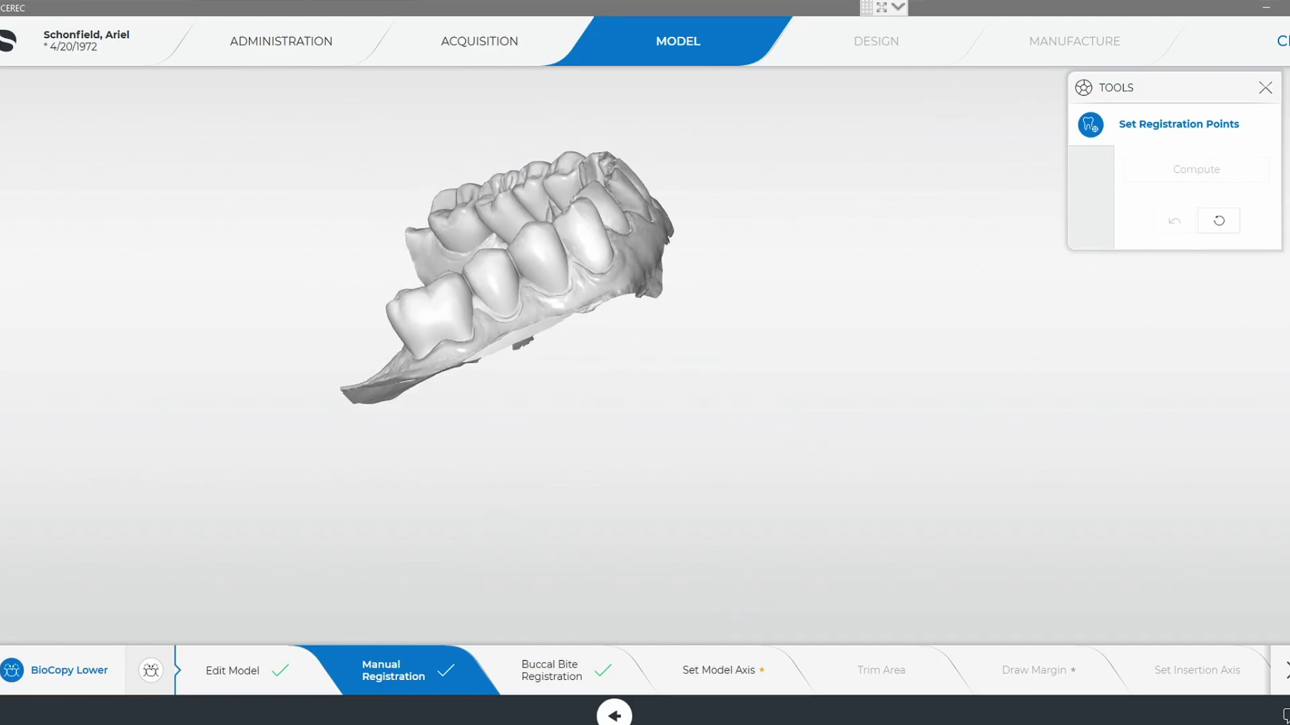
pyautogui.click(1092, 372)
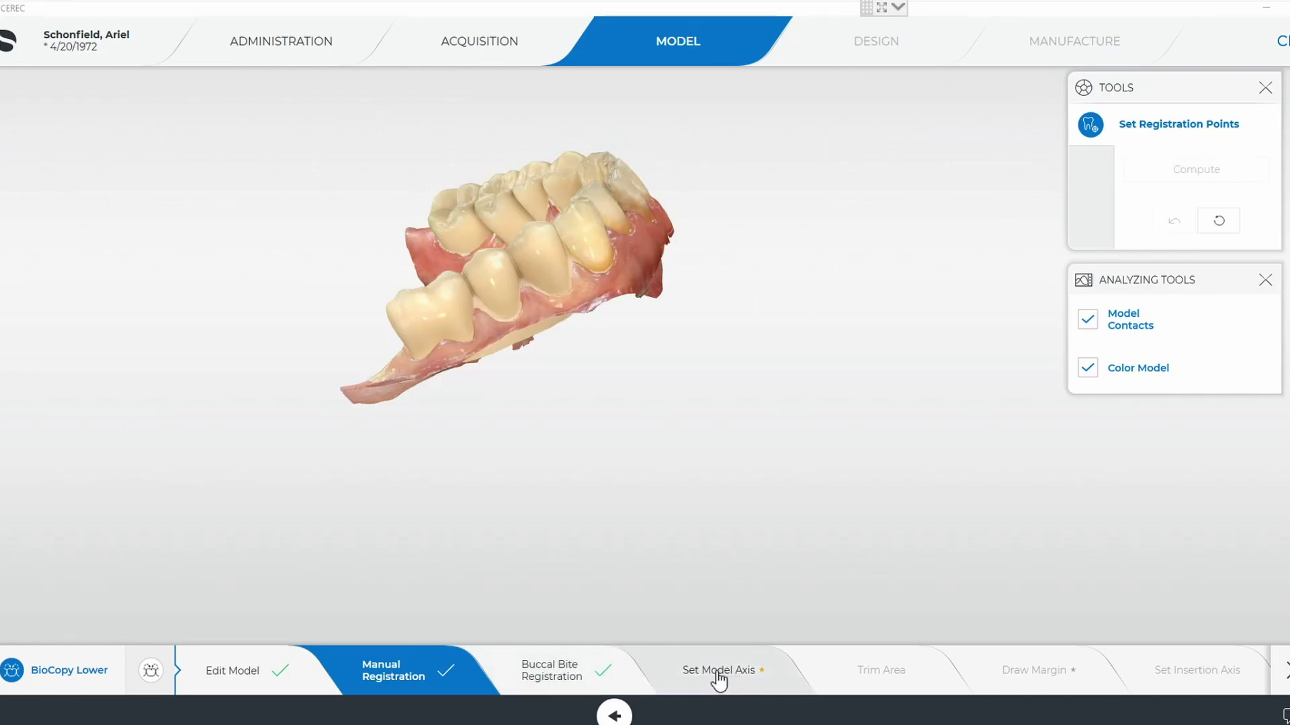
# - Return to Buccal Bite Registration, zoom in on both arches, and swap Analyzing Tools for Display Objects
pyautogui.click(593, 674)
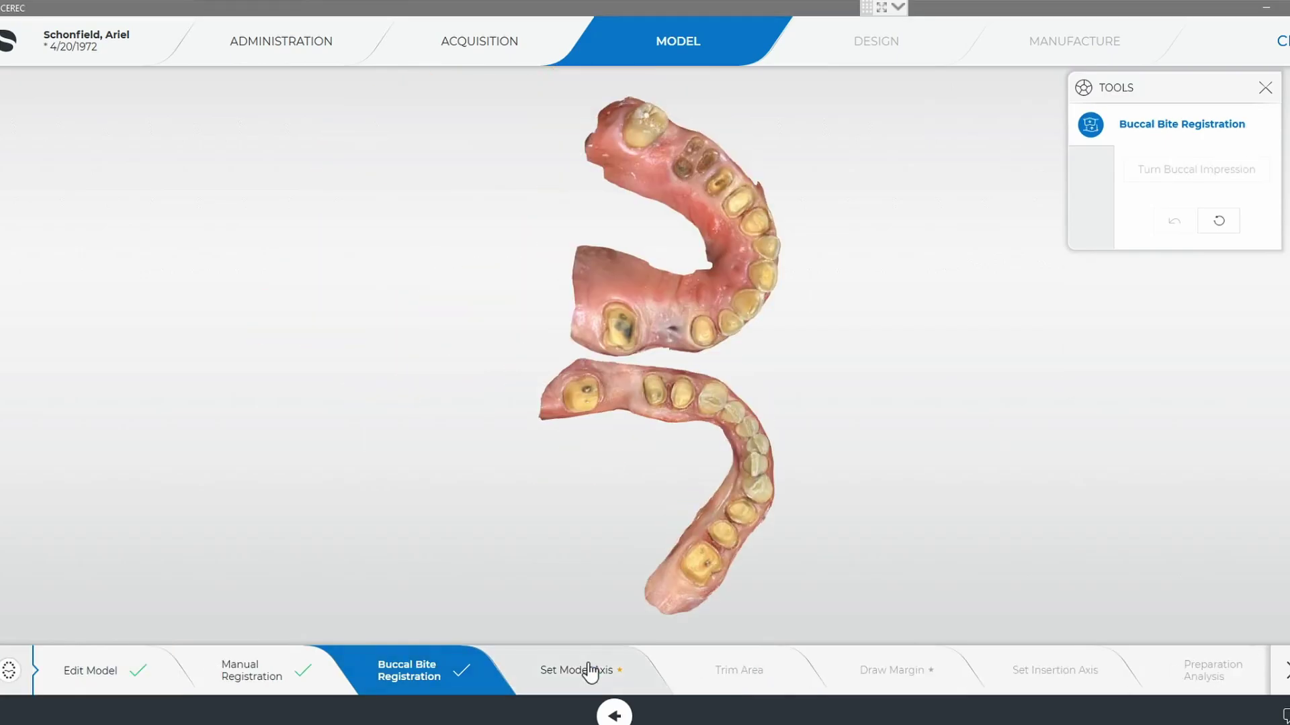
pyautogui.scroll(1, 857, 418)
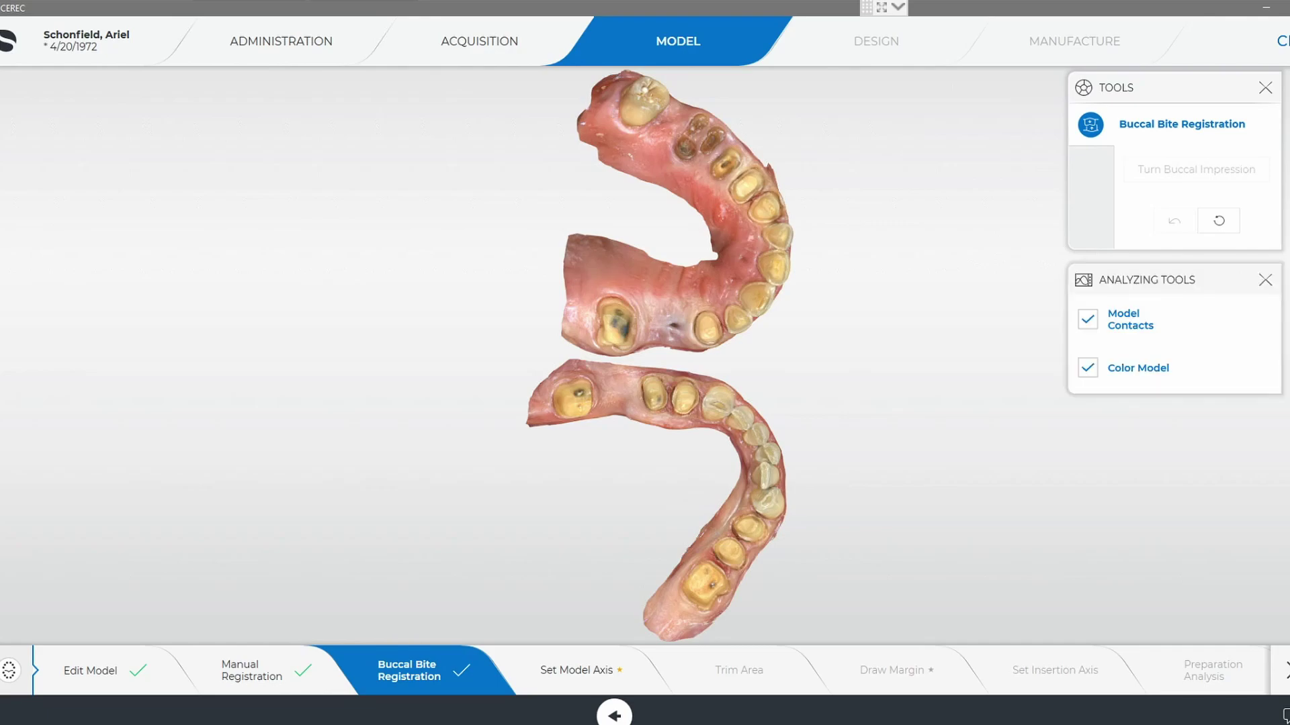
pyautogui.click(1265, 280)
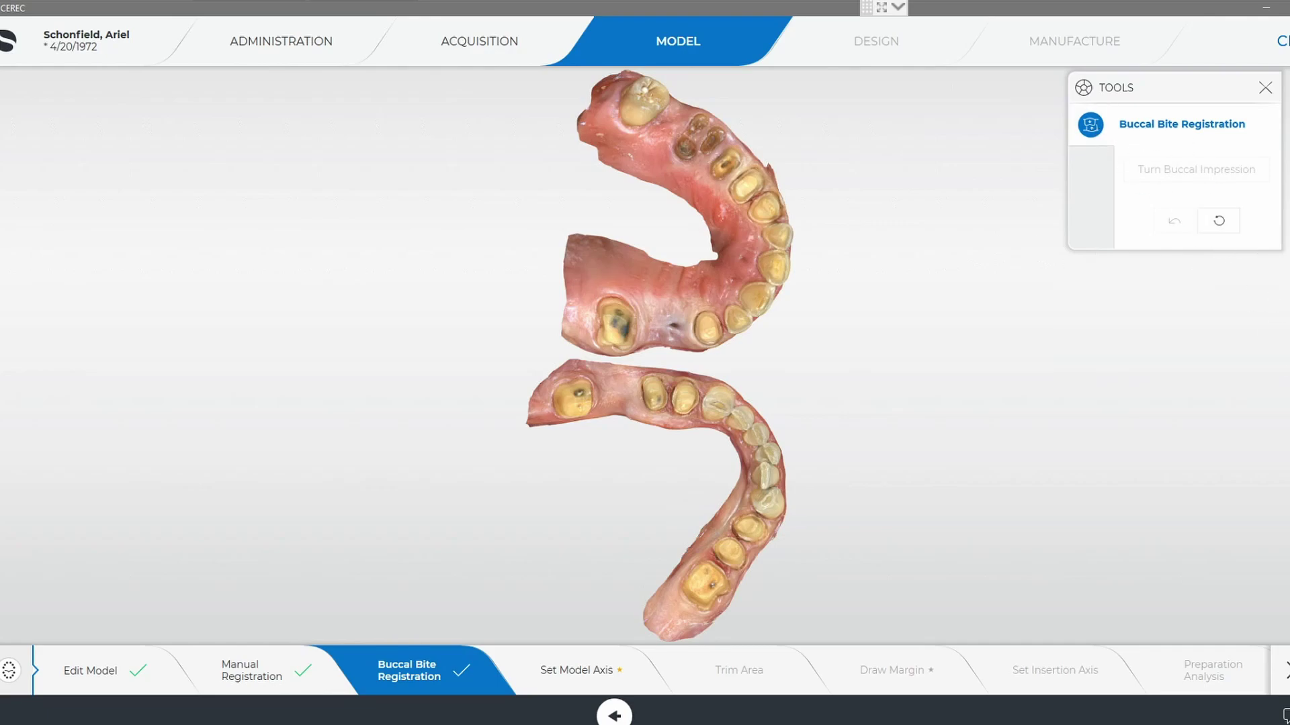
pyautogui.click(1286, 362)
# - In Set Model Axis, make Upper Jaw the active display object and drag it into the template
pyautogui.click(571, 686)
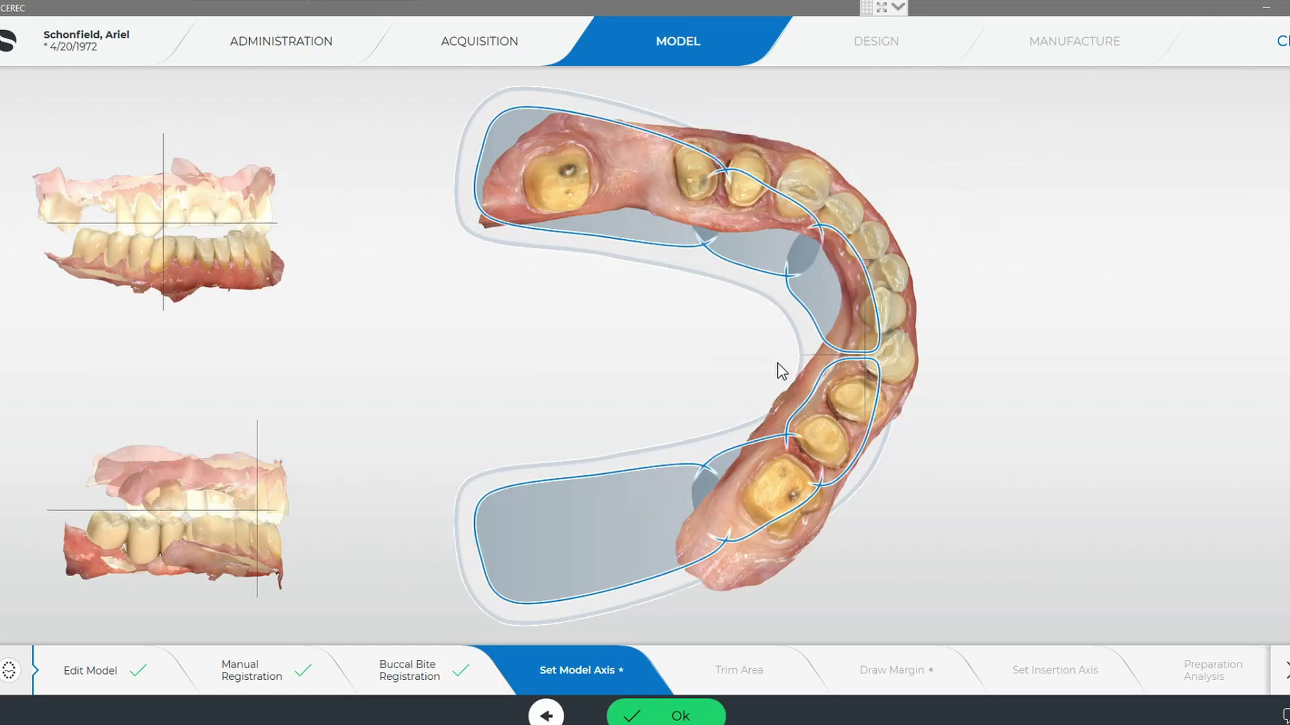
pyautogui.moveTo(1284, 323)
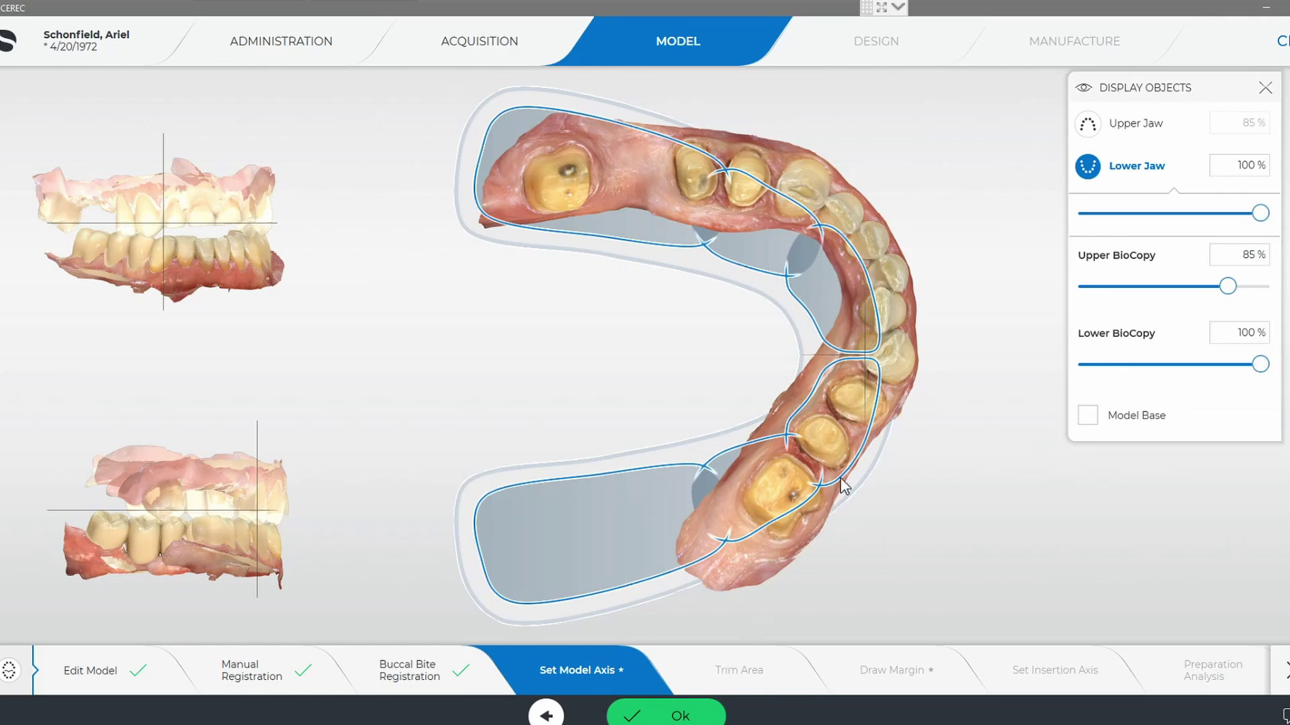
pyautogui.click(1087, 125)
pyautogui.moveTo(890, 421); pyautogui.dragTo(828, 345)
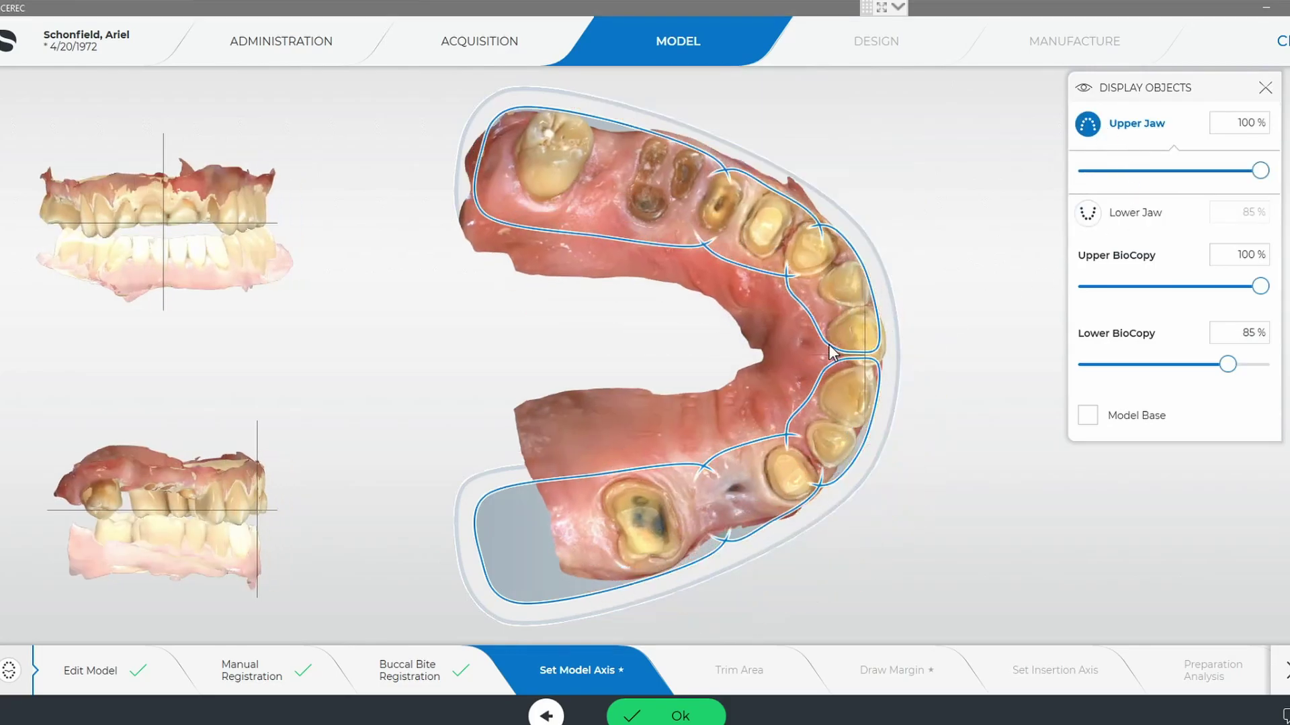